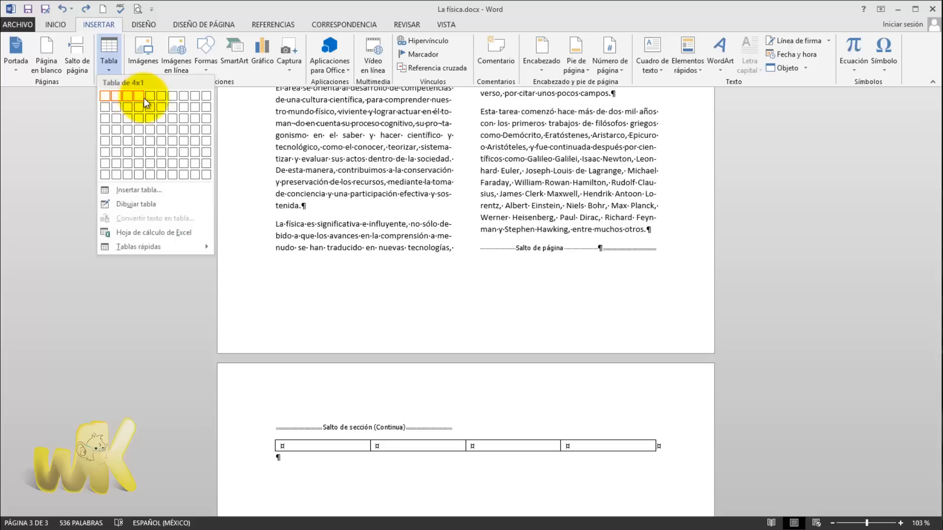
Insert the Tabla doble quick table with the Greek alphabet on the page after the continuous section break
{"action": "left_click", "coordinate": [108, 68]}
{"action": "left_click", "coordinate": [108, 71]}
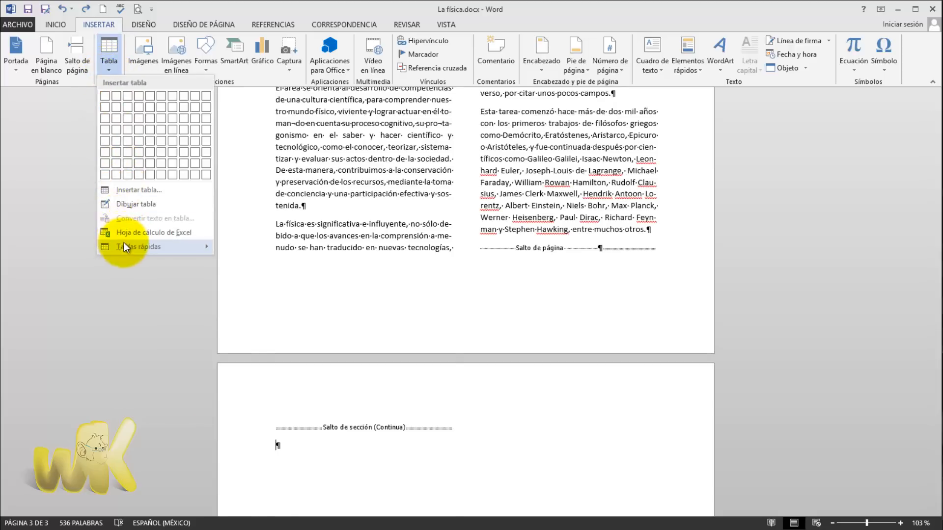
{"action": "mouse_move", "coordinate": [166, 247]}
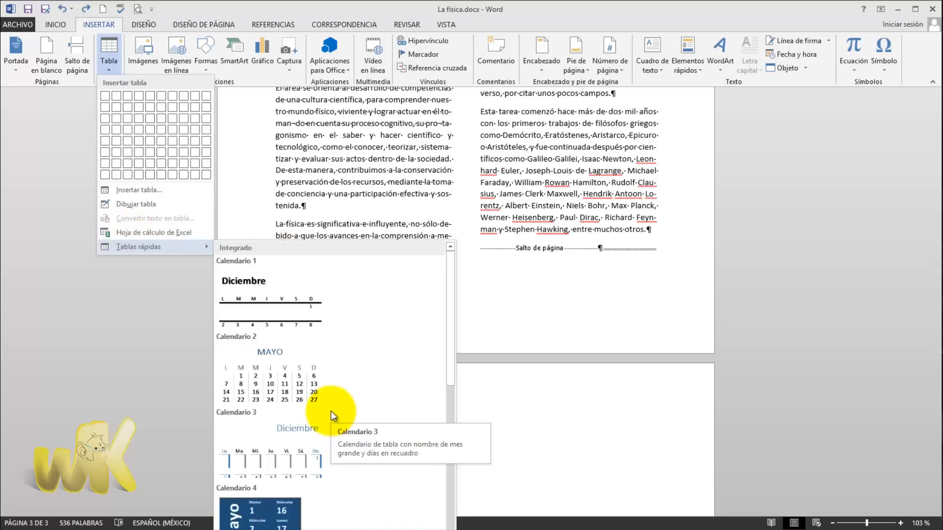
{"action": "scroll", "coordinate": [339, 354], "scroll_direction": "down", "scroll_amount": 5}
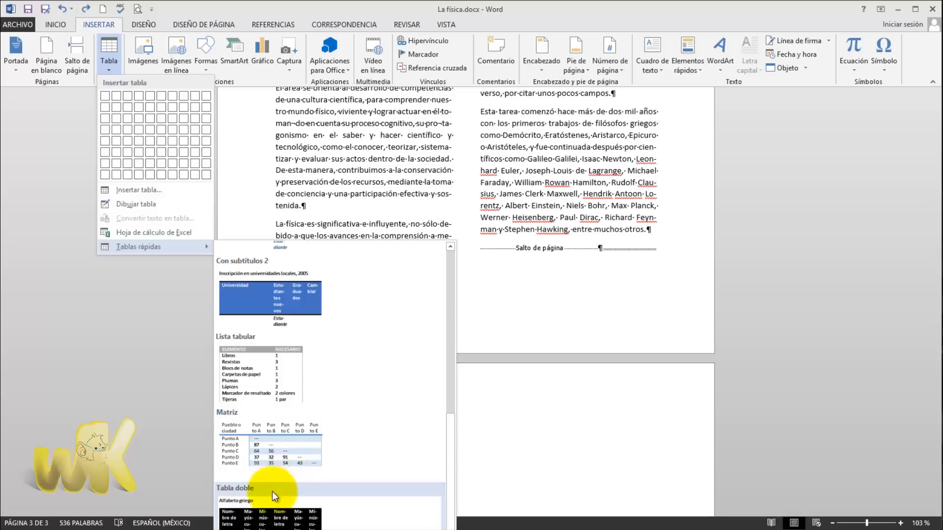
{"action": "scroll", "coordinate": [310, 427], "scroll_direction": "up", "scroll_amount": 5}
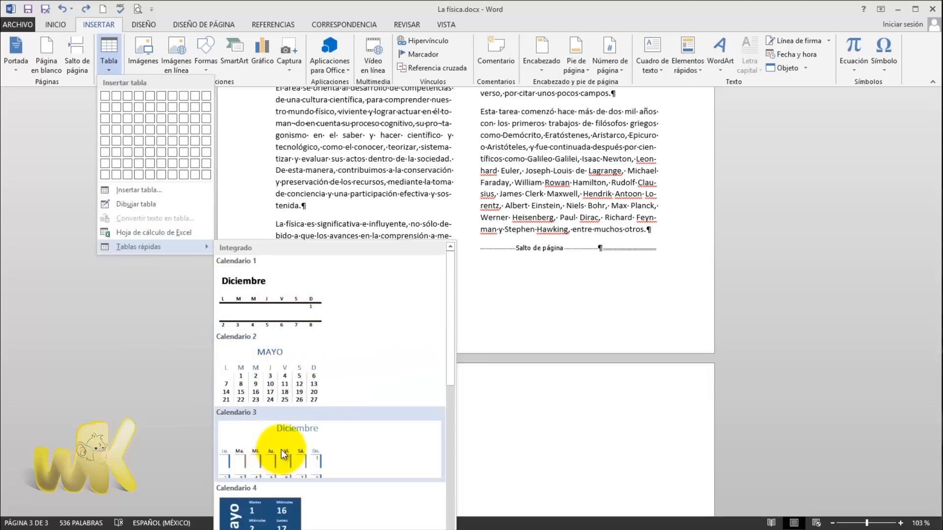
{"action": "scroll", "coordinate": [281, 449], "scroll_direction": "down", "scroll_amount": 3}
{"action": "scroll", "coordinate": [273, 422], "scroll_direction": "up", "scroll_amount": 3}
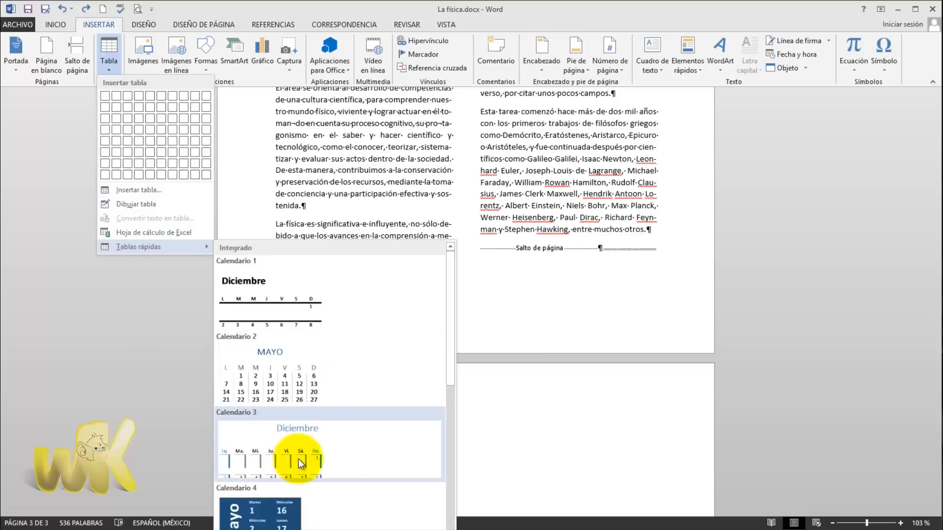
{"action": "scroll", "coordinate": [288, 499], "scroll_direction": "down", "scroll_amount": 3}
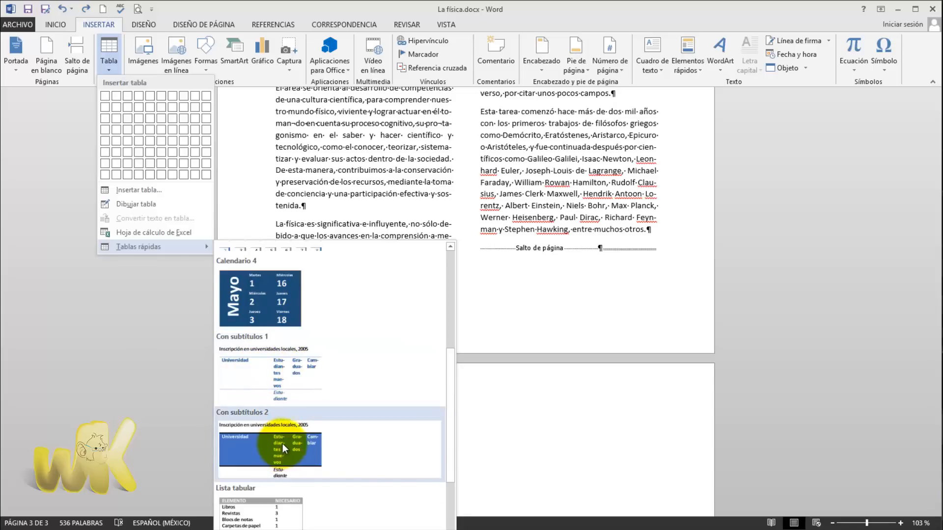
{"action": "scroll", "coordinate": [290, 440], "scroll_direction": "down", "scroll_amount": 3}
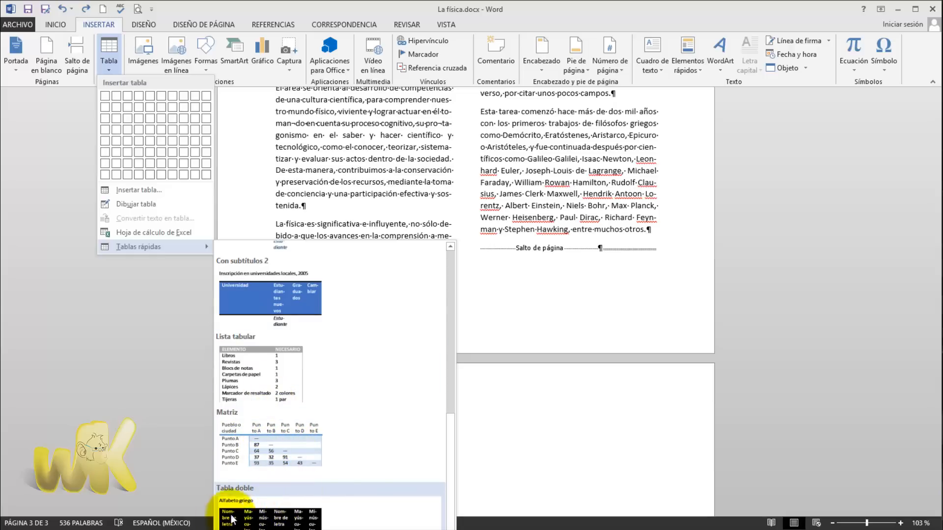
{"action": "scroll", "coordinate": [314, 432], "scroll_direction": "up", "scroll_amount": 5}
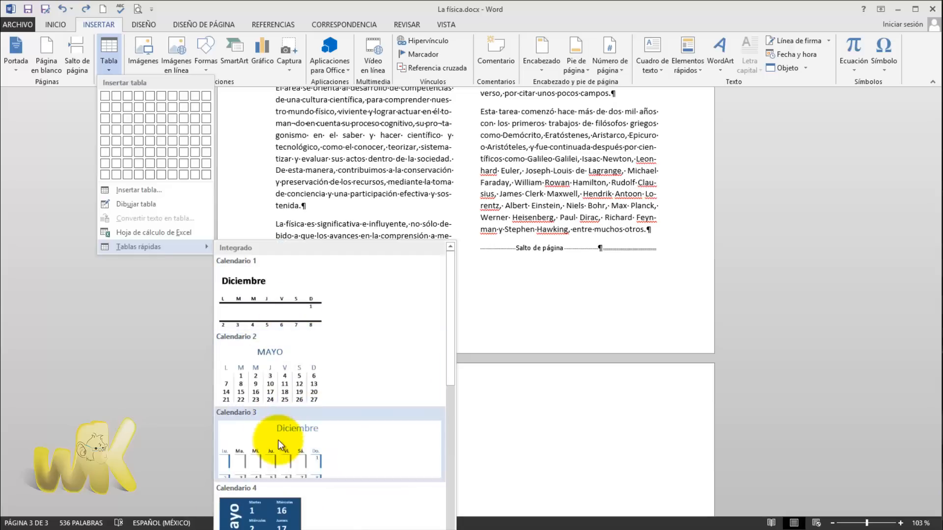
{"action": "scroll", "coordinate": [278, 440], "scroll_direction": "down", "scroll_amount": 5}
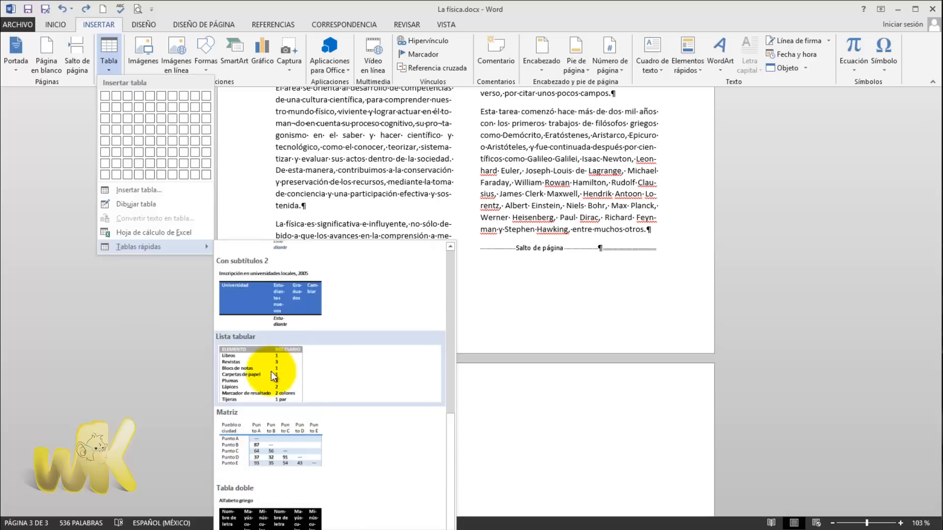
{"action": "scroll", "coordinate": [271, 371], "scroll_direction": "up", "scroll_amount": 5}
{"action": "scroll", "coordinate": [278, 393], "scroll_direction": "down", "scroll_amount": 5}
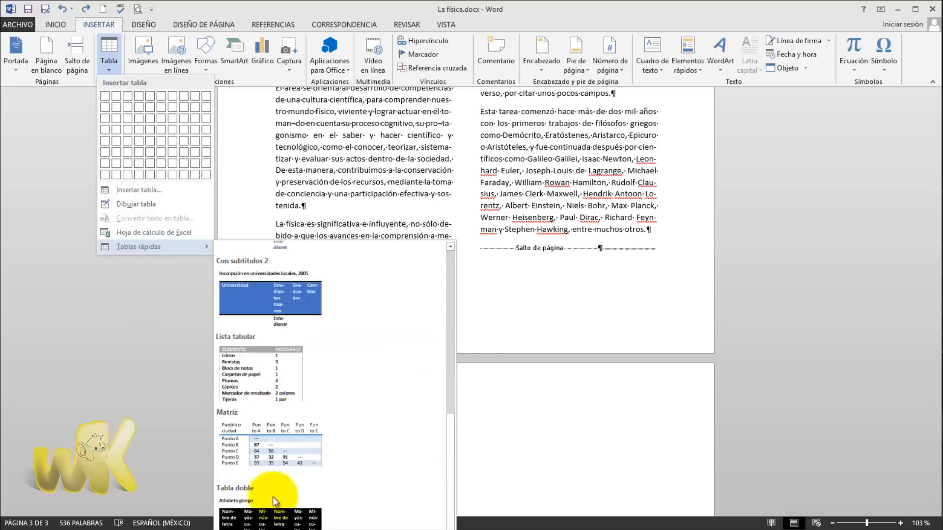
{"action": "left_click", "coordinate": [269, 525]}
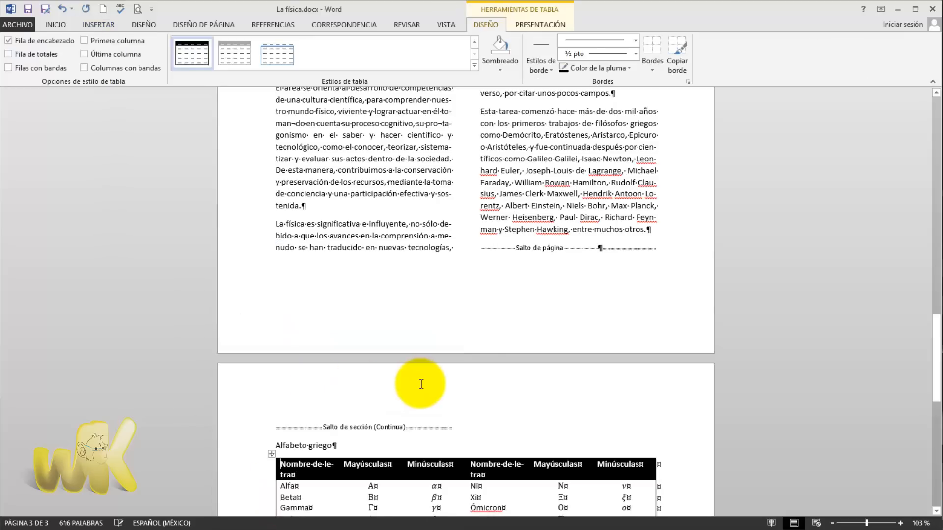
Check the header cells of the Greek alphabet table, and undo and redo its insertion
{"action": "scroll", "coordinate": [421, 386], "scroll_direction": "down", "scroll_amount": 3}
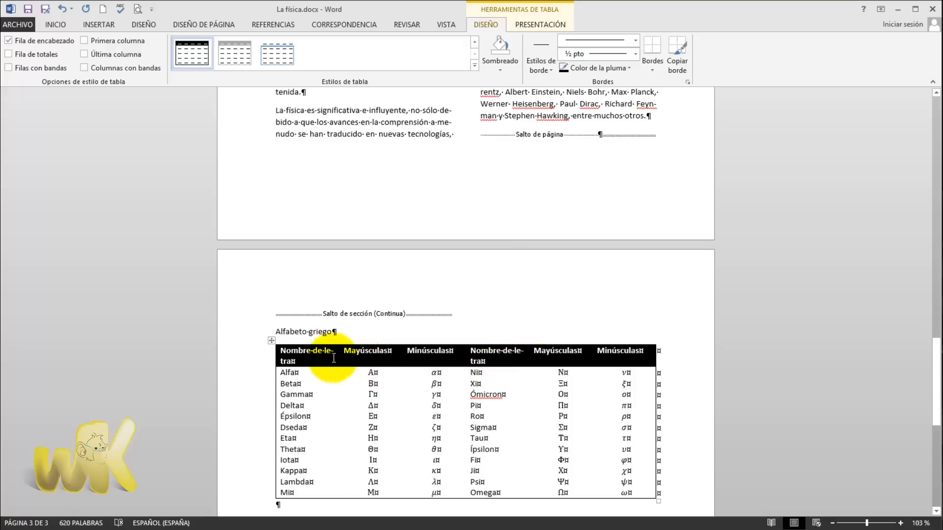
{"action": "left_click", "coordinate": [320, 353]}
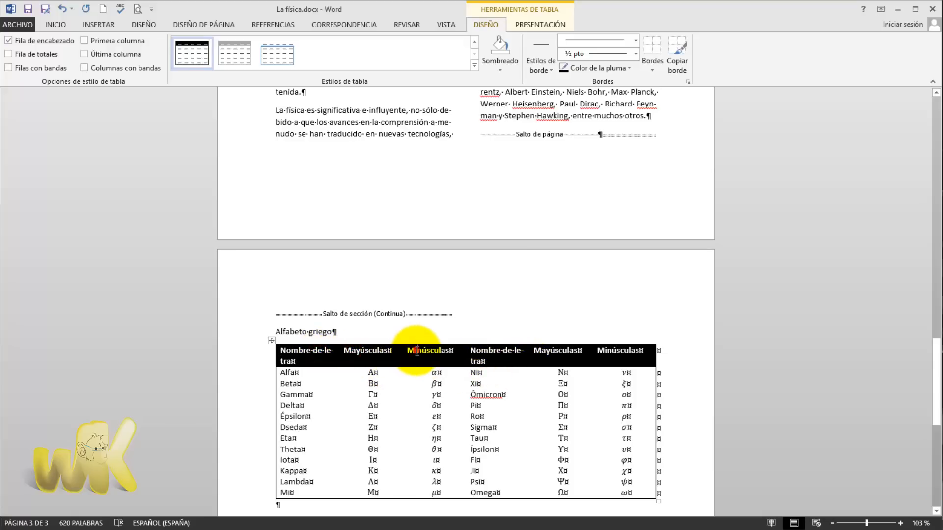
{"action": "left_click", "coordinate": [488, 351]}
{"action": "left_click", "coordinate": [562, 353]}
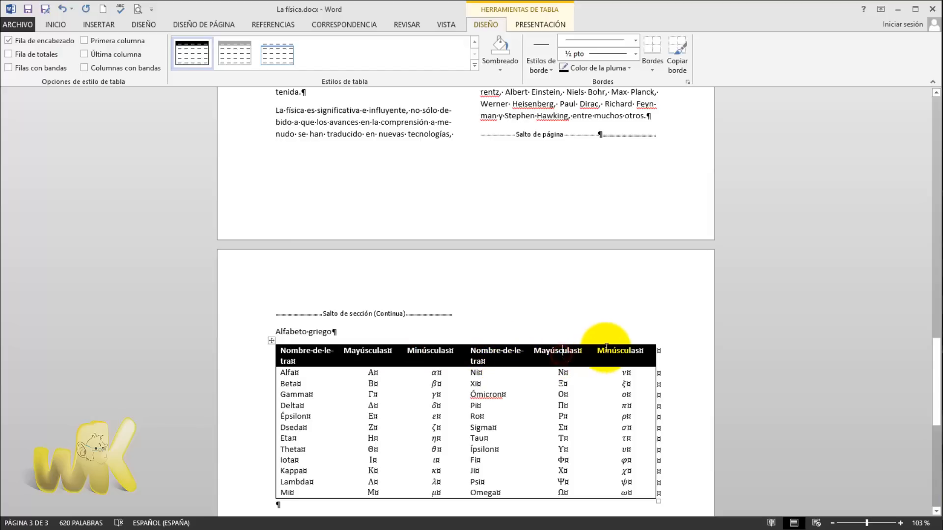
{"action": "key", "text": "ctrl+z"}
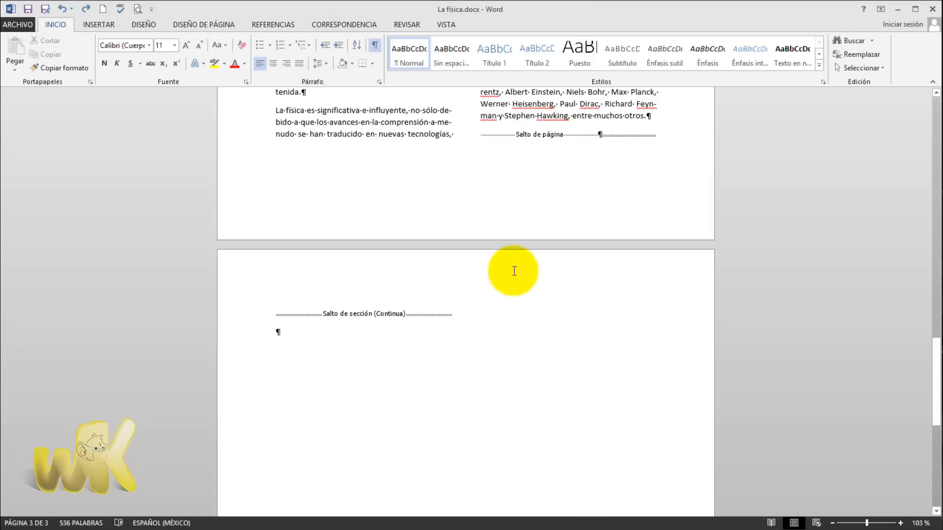
{"action": "key", "text": "ctrl+y"}
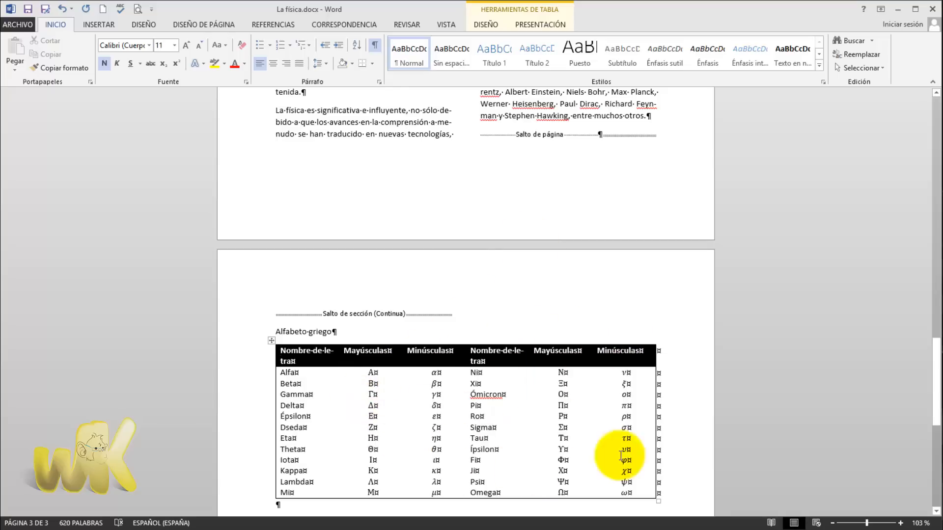
Clear the contents of all cells in the Greek alphabet table and delete the emptied table, keeping its title
{"action": "left_click", "coordinate": [271, 341]}
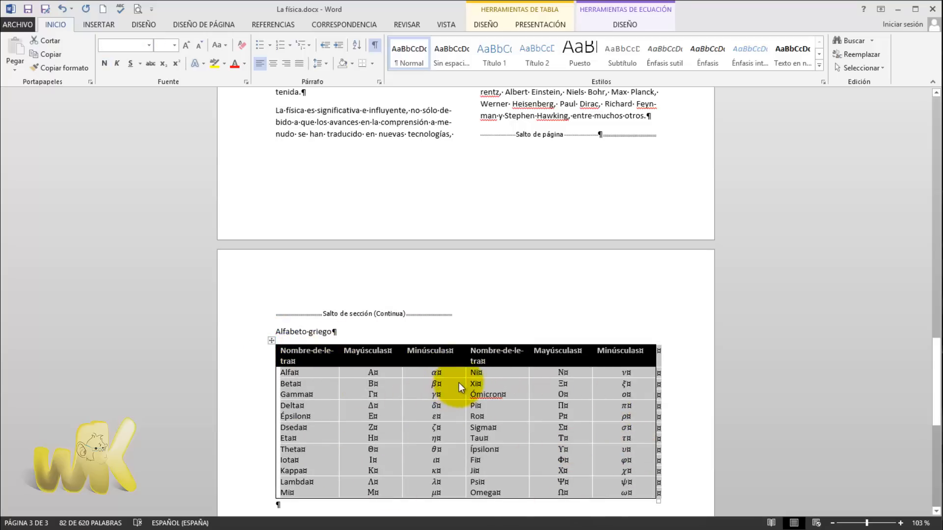
{"action": "key", "text": "Delete"}
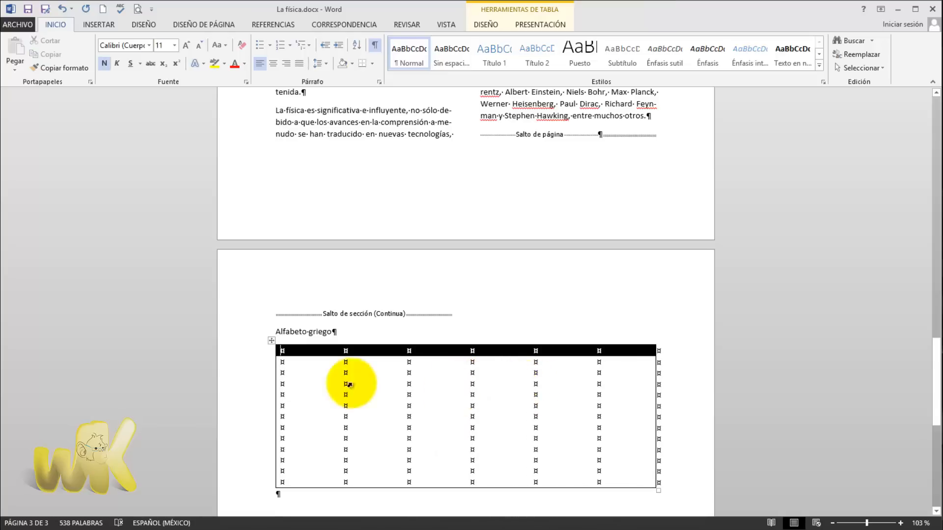
{"action": "left_click", "coordinate": [271, 341]}
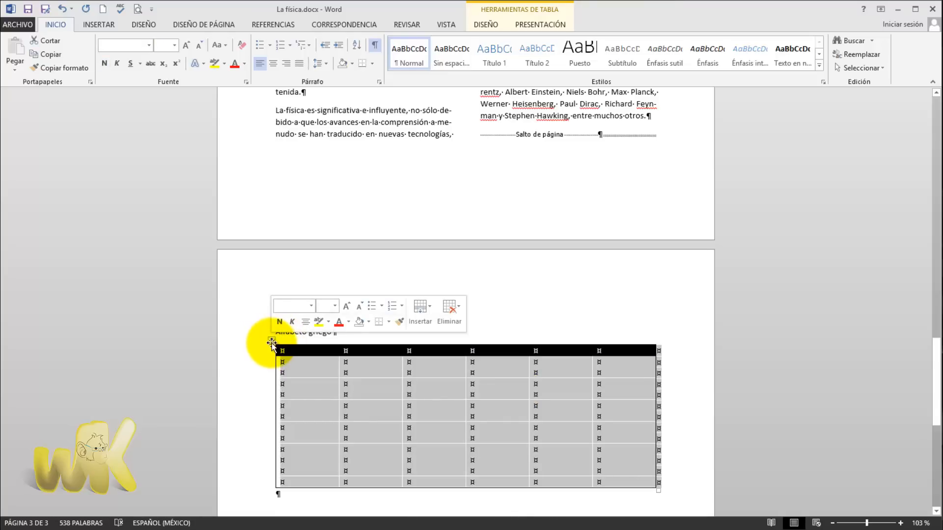
{"action": "key", "text": "BackSpace"}
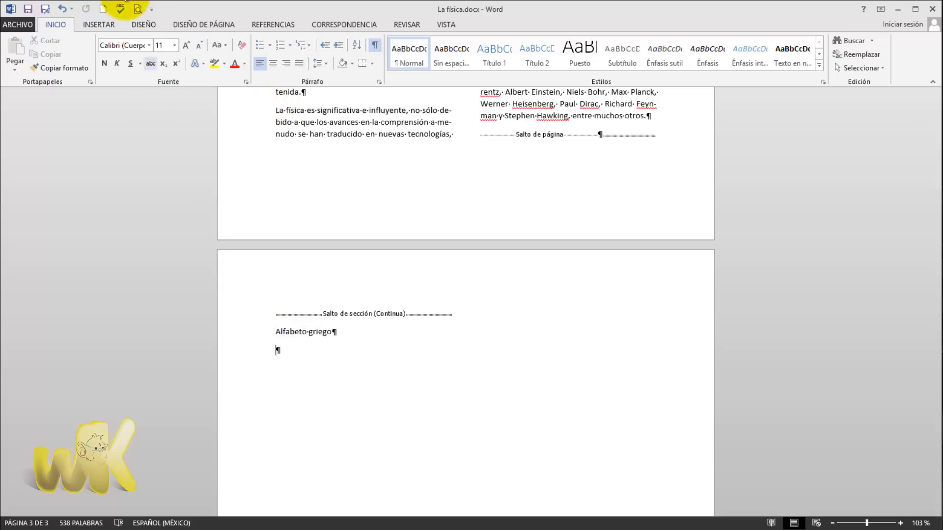
Insert a table of five columns and five rows below the Alfabeto griego title
{"action": "left_click", "coordinate": [102, 25]}
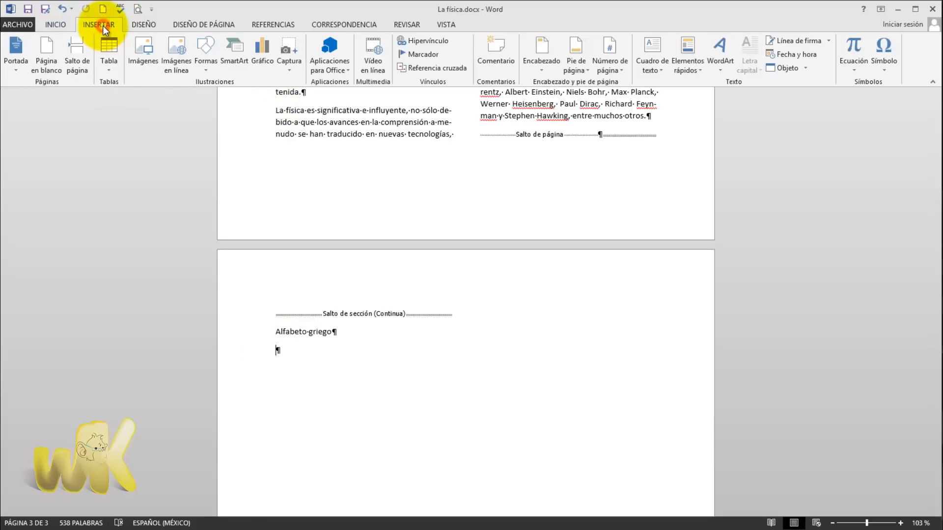
{"action": "left_click", "coordinate": [110, 73]}
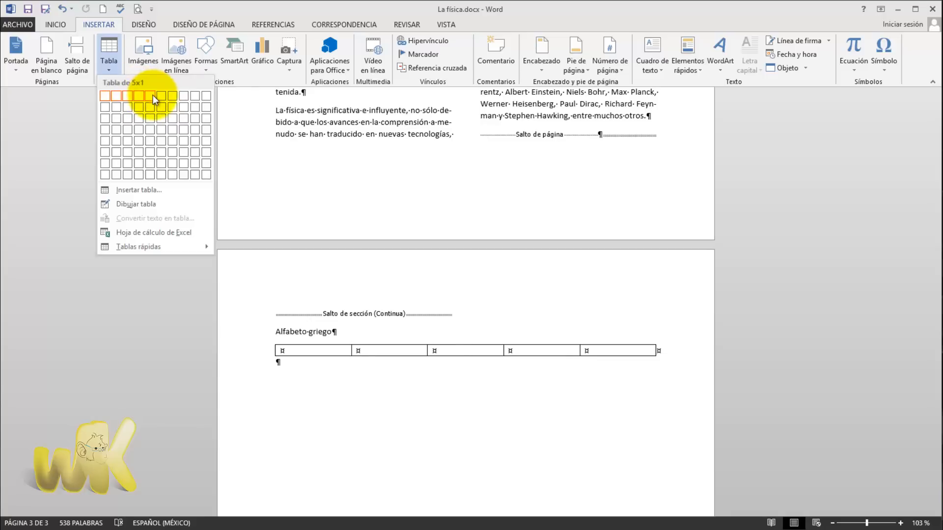
{"action": "left_click", "coordinate": [149, 137]}
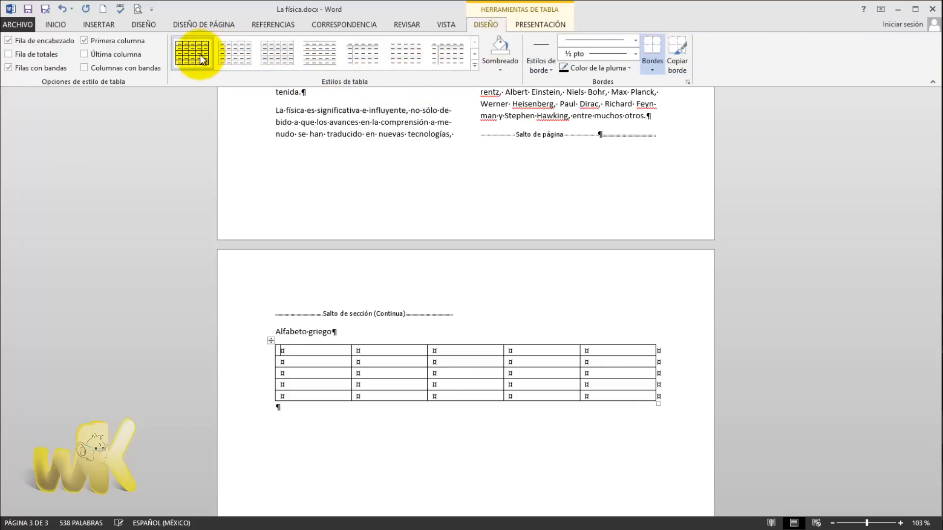
Try two unformatted table styles and a gold grid style with filled header row and first column on the table
{"action": "left_click", "coordinate": [237, 57]}
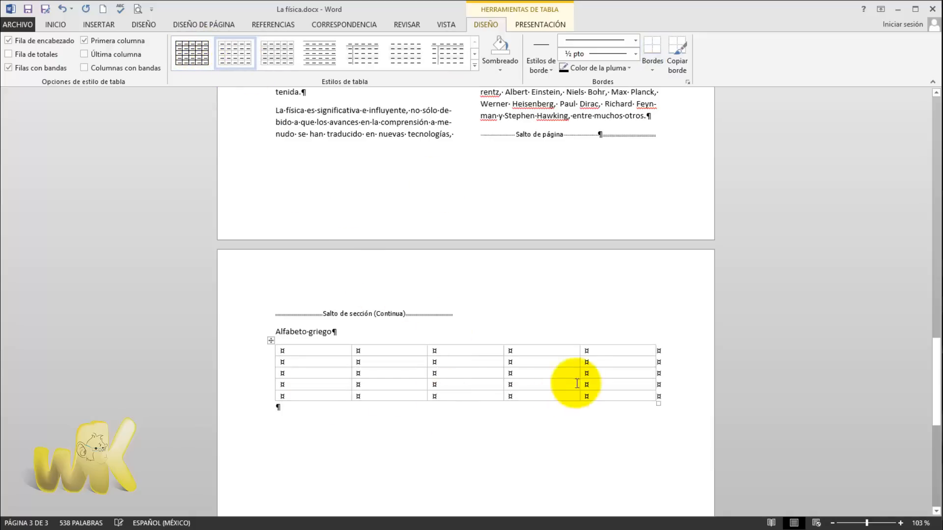
{"action": "left_click", "coordinate": [349, 54]}
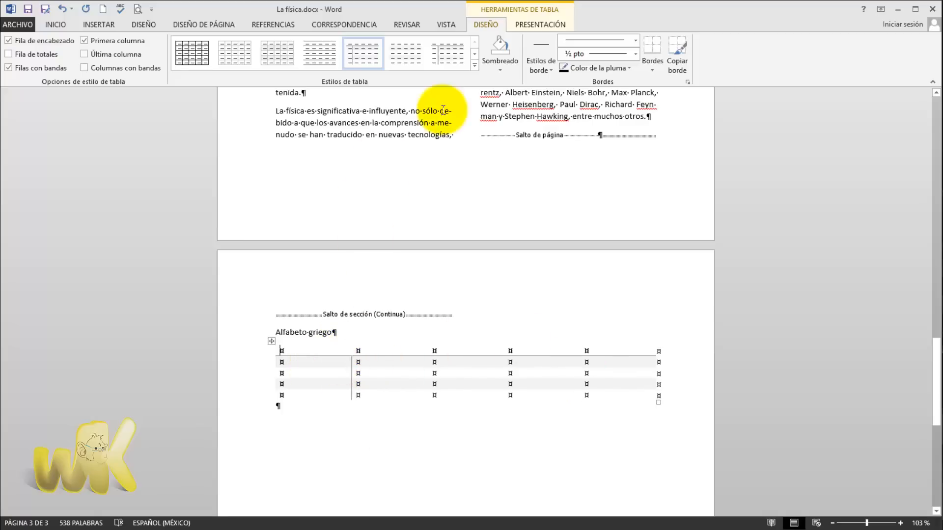
{"action": "left_click", "coordinate": [475, 66]}
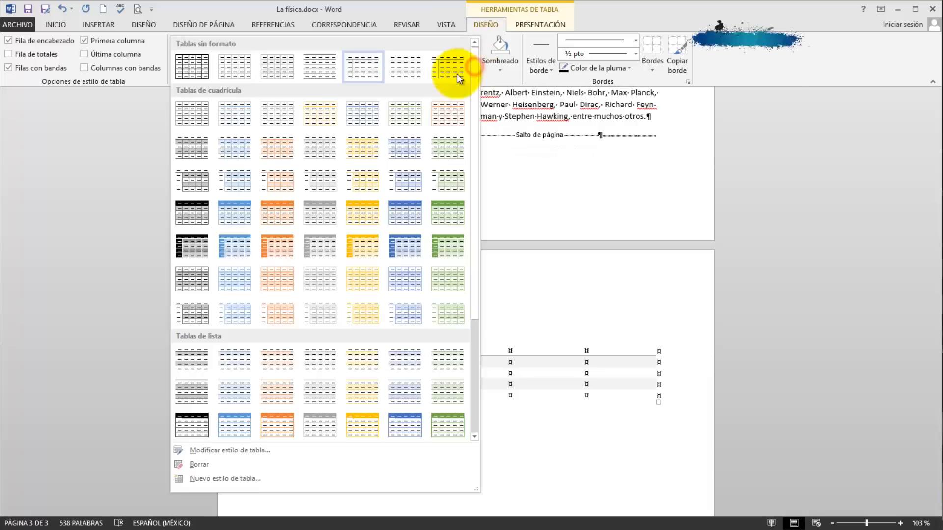
{"action": "scroll", "coordinate": [375, 255], "scroll_direction": "down", "scroll_amount": 5}
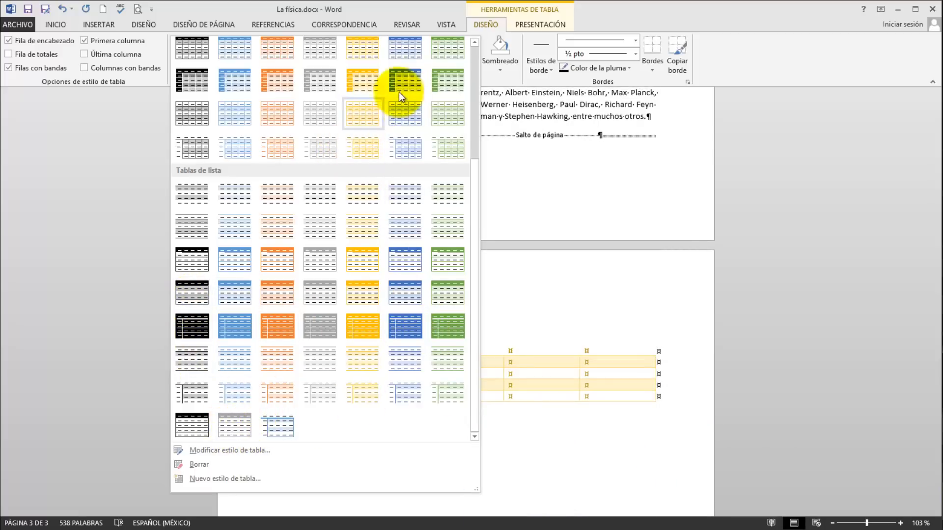
{"action": "left_click", "coordinate": [369, 82]}
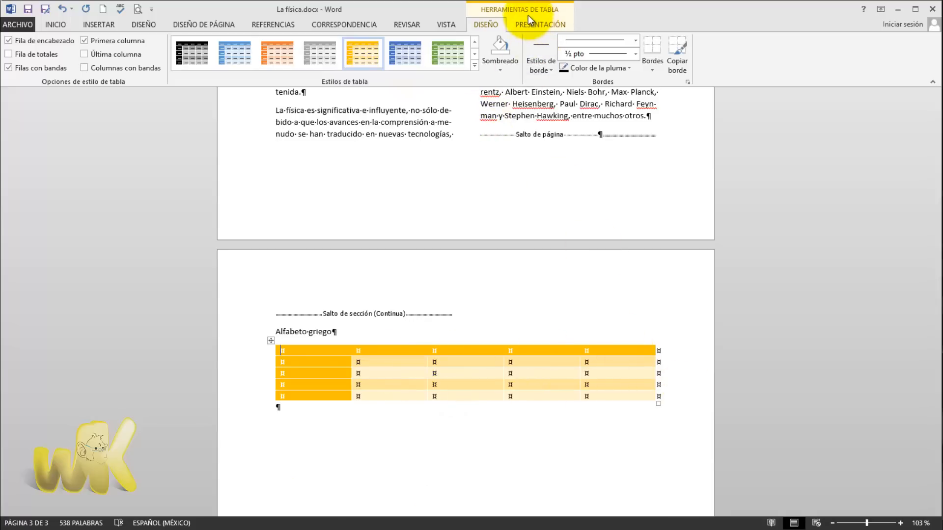
Apply the third unformatted table style, with thin grey grid lines and light banded rows, to the table
{"action": "left_click", "coordinate": [533, 26]}
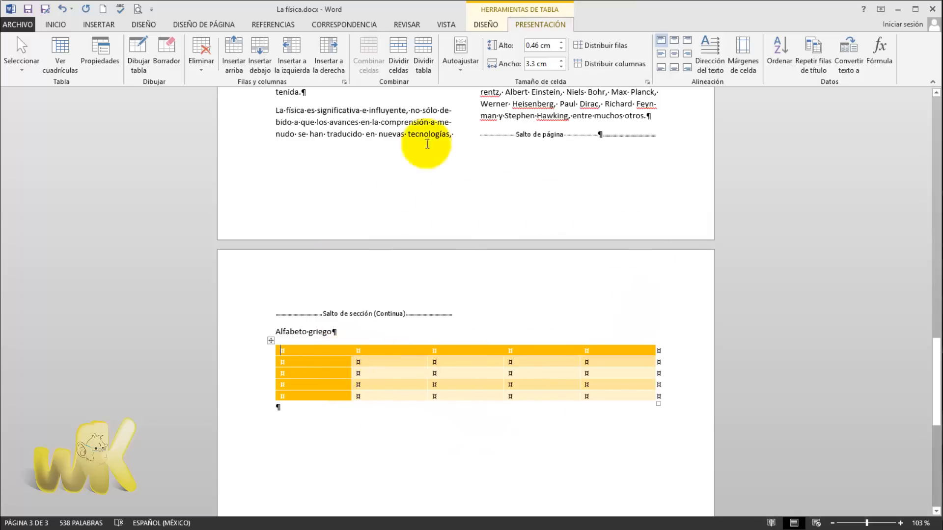
{"action": "left_click", "coordinate": [483, 25]}
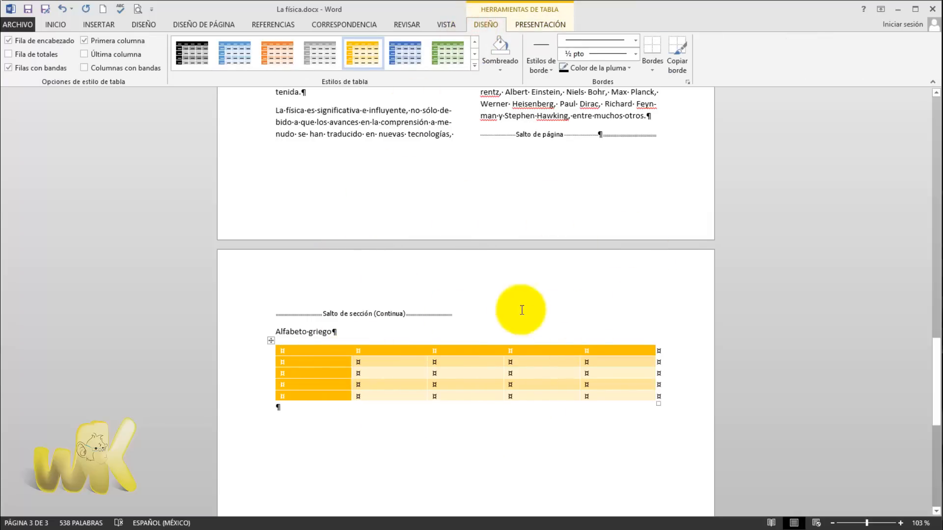
{"action": "left_click", "coordinate": [475, 65]}
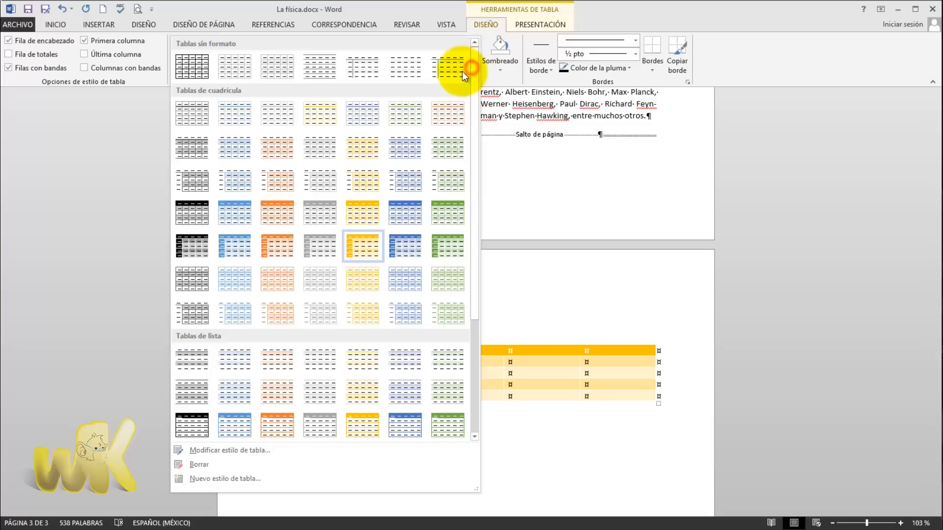
{"action": "left_click", "coordinate": [274, 74]}
Shade all cells of the table's header row with the second-lightest gold theme colour
{"action": "left_click_drag", "start_coordinate": [305, 351], "coordinate": [605, 349]}
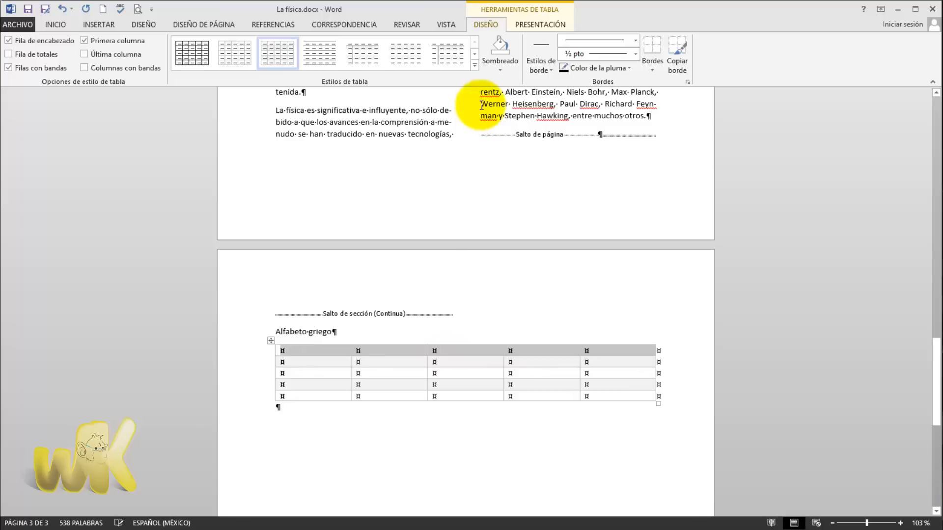
{"action": "left_click", "coordinate": [500, 66]}
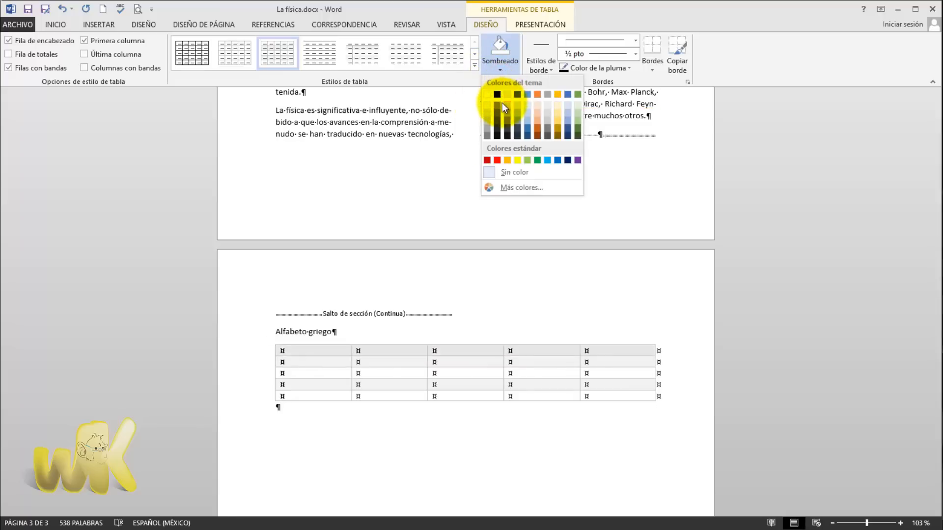
{"action": "left_click", "coordinate": [560, 113]}
Shade all cells of the table's third row with the second-lightest blue theme colour
{"action": "left_click_drag", "start_coordinate": [300, 374], "coordinate": [599, 373]}
{"action": "left_click", "coordinate": [508, 73]}
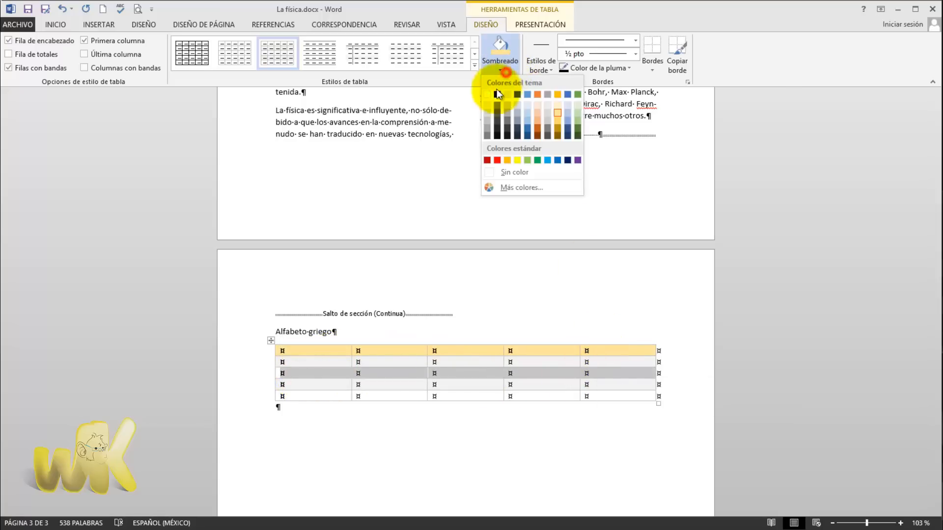
{"action": "left_click", "coordinate": [529, 114]}
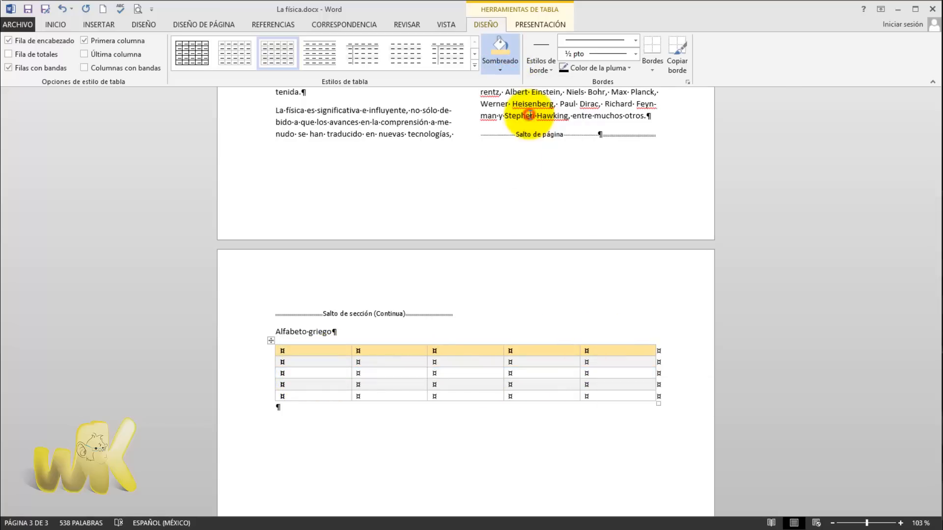
{"action": "left_click", "coordinate": [559, 396]}
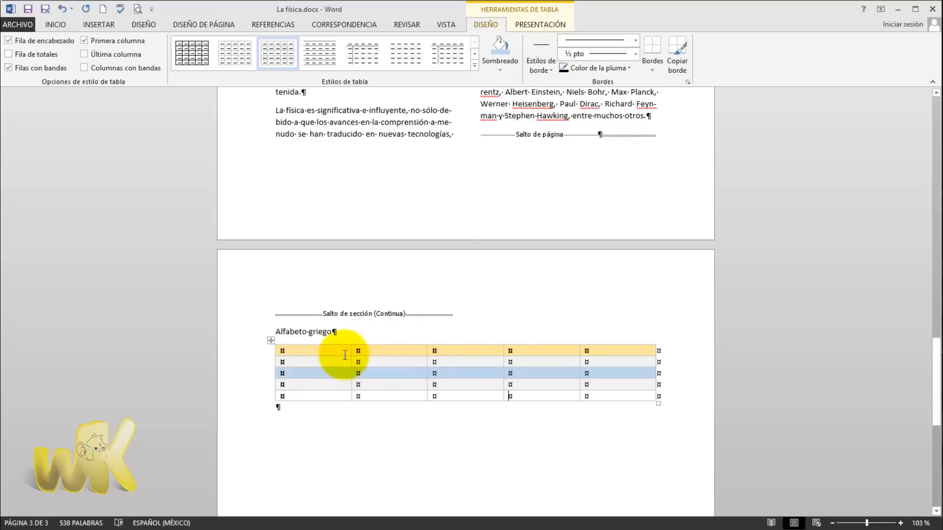
{"action": "left_click_drag", "start_coordinate": [318, 357], "coordinate": [633, 351]}
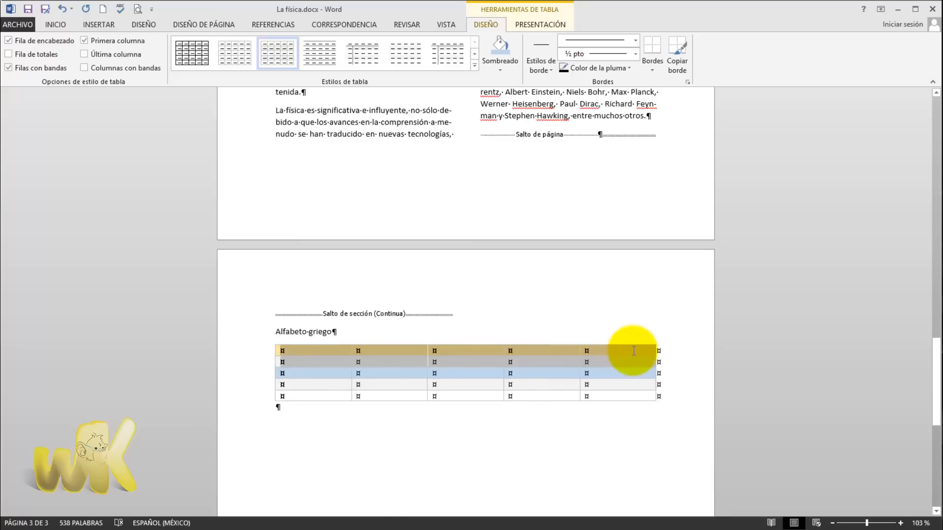
{"action": "left_click", "coordinate": [633, 351]}
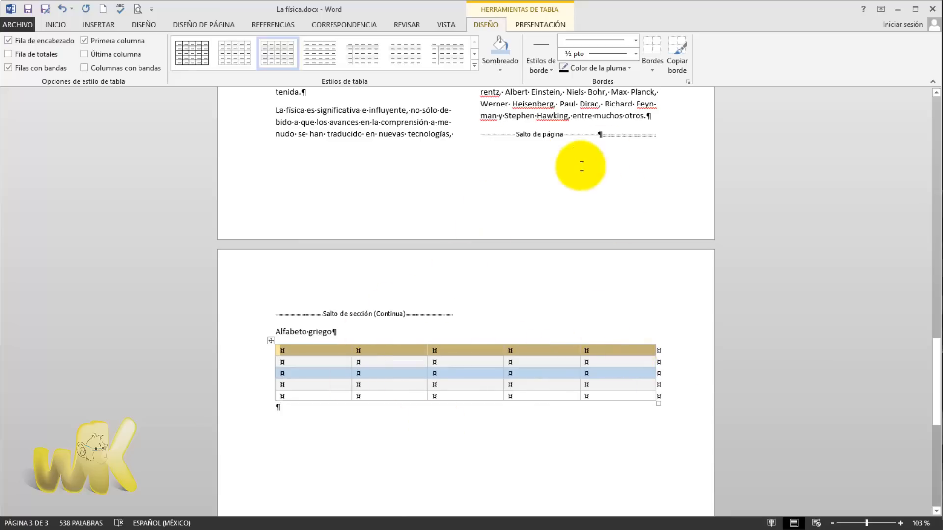
Paint the orange double-line ½ pt theme border style onto the first-column cell edges in the table's first three rows
{"action": "left_click_drag", "start_coordinate": [336, 352], "coordinate": [337, 391]}
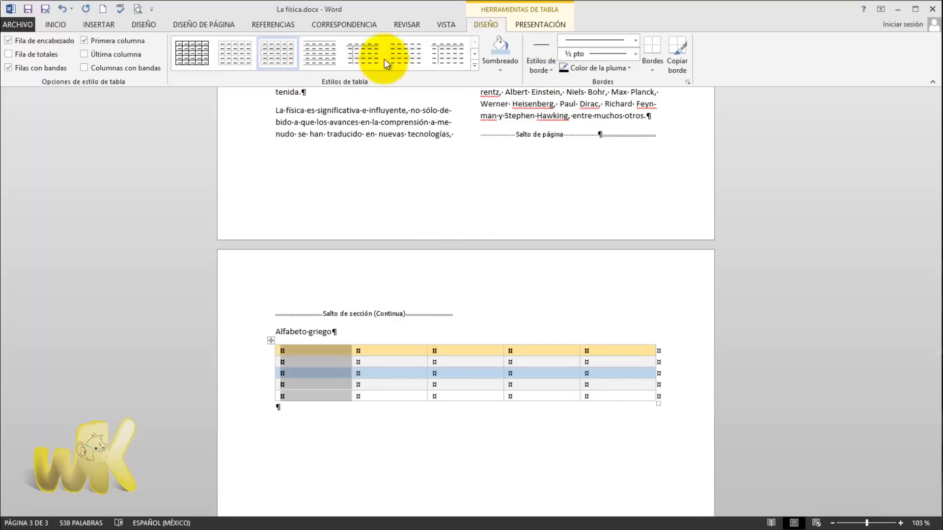
{"action": "left_click", "coordinate": [550, 71]}
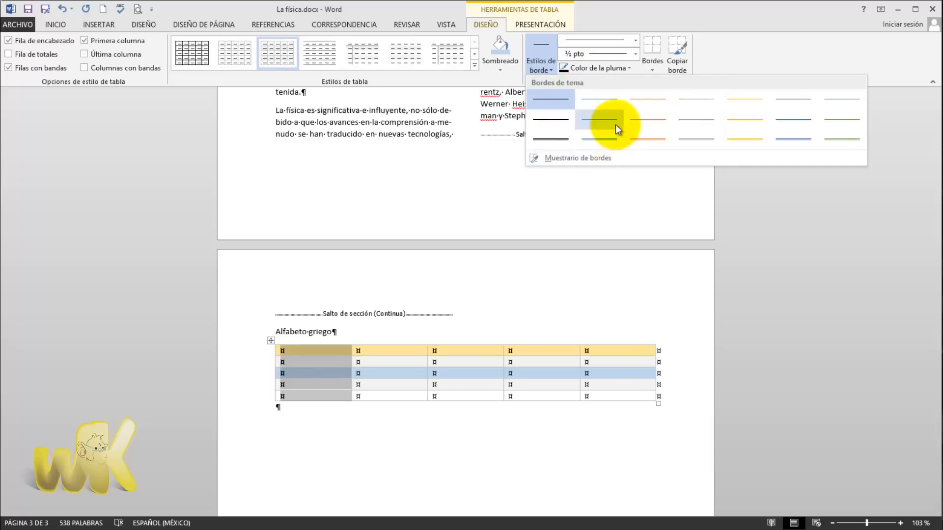
{"action": "left_click", "coordinate": [653, 138]}
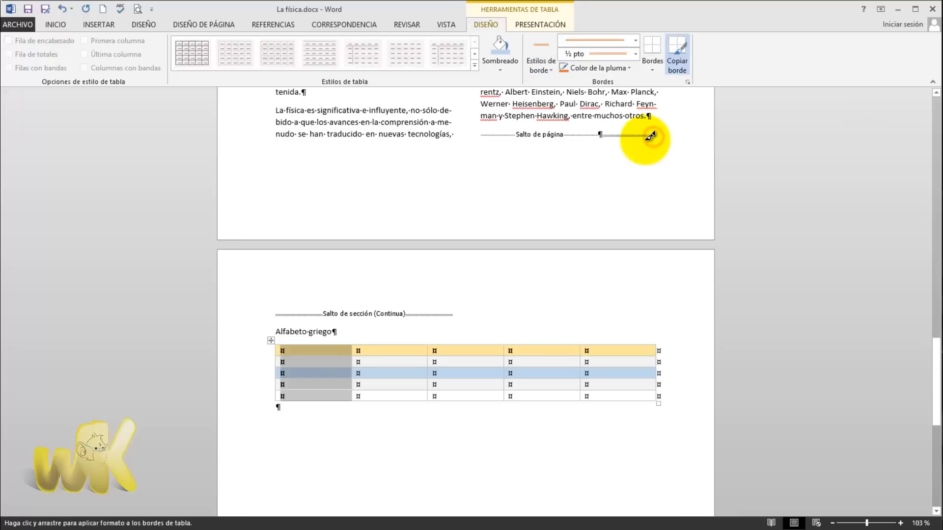
{"action": "left_click", "coordinate": [307, 380]}
{"action": "left_click", "coordinate": [306, 356]}
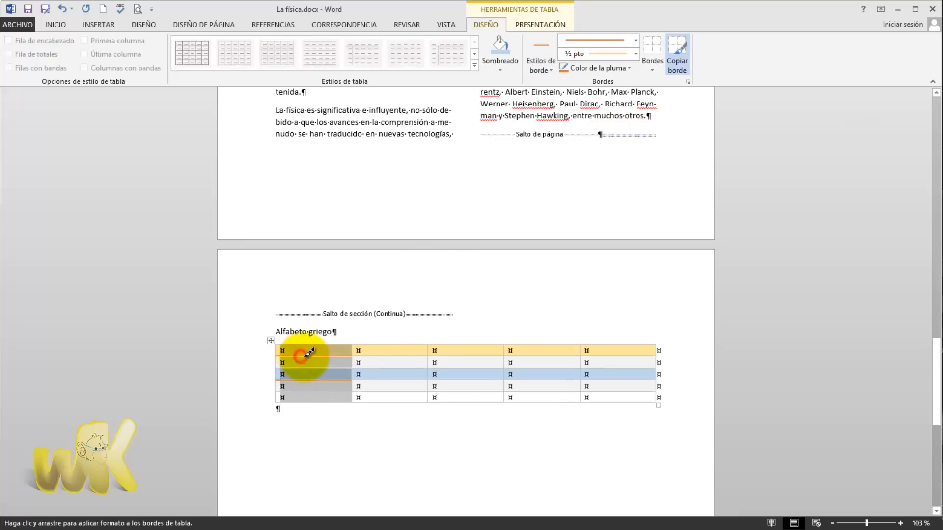
{"action": "left_click", "coordinate": [338, 344]}
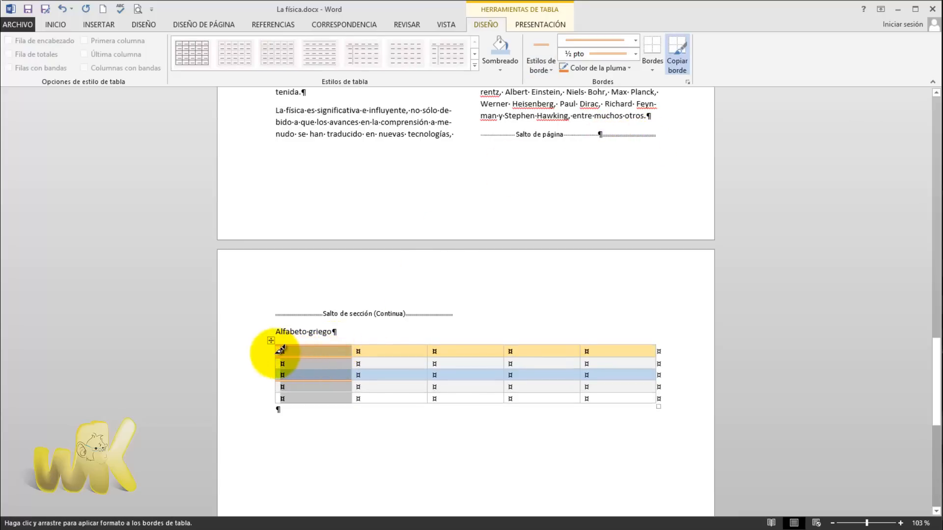
{"action": "left_click", "coordinate": [276, 350]}
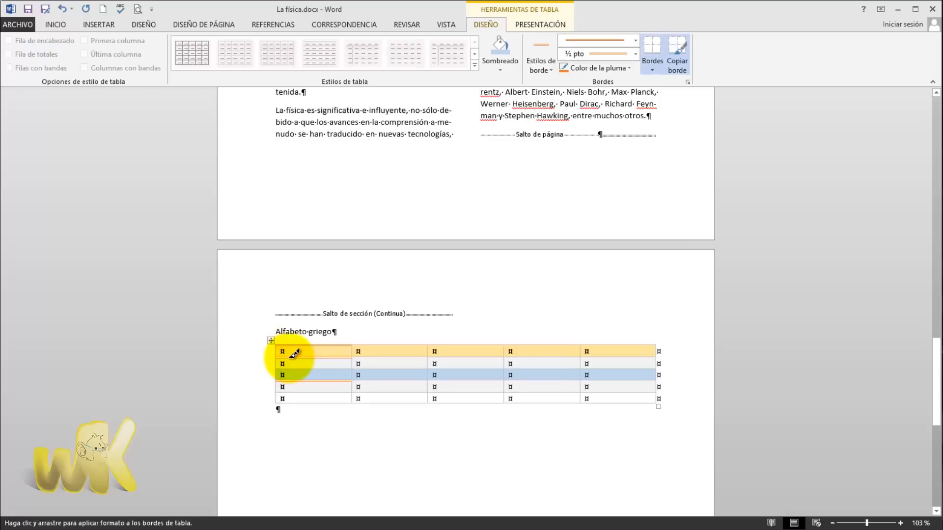
{"action": "left_click", "coordinate": [351, 351]}
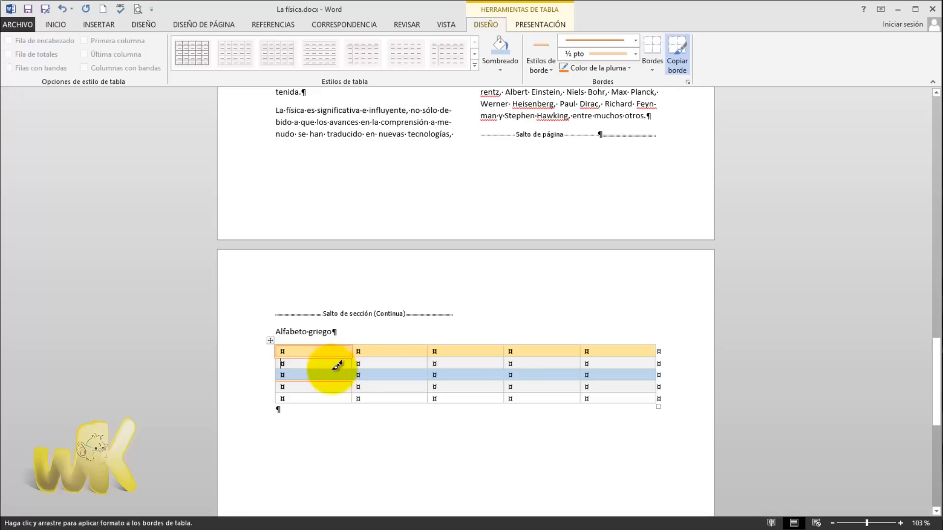
{"action": "left_click", "coordinate": [332, 369]}
{"action": "left_click", "coordinate": [342, 358]}
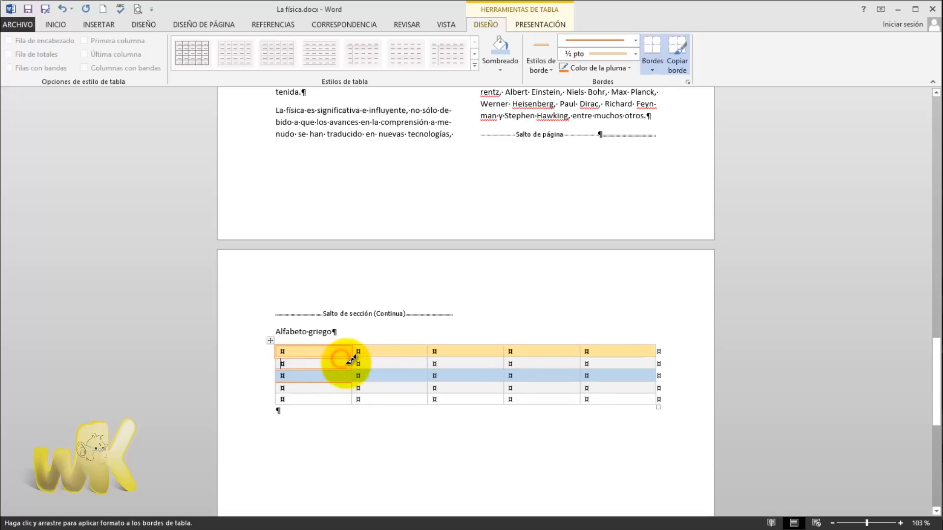
{"action": "left_click", "coordinate": [352, 364]}
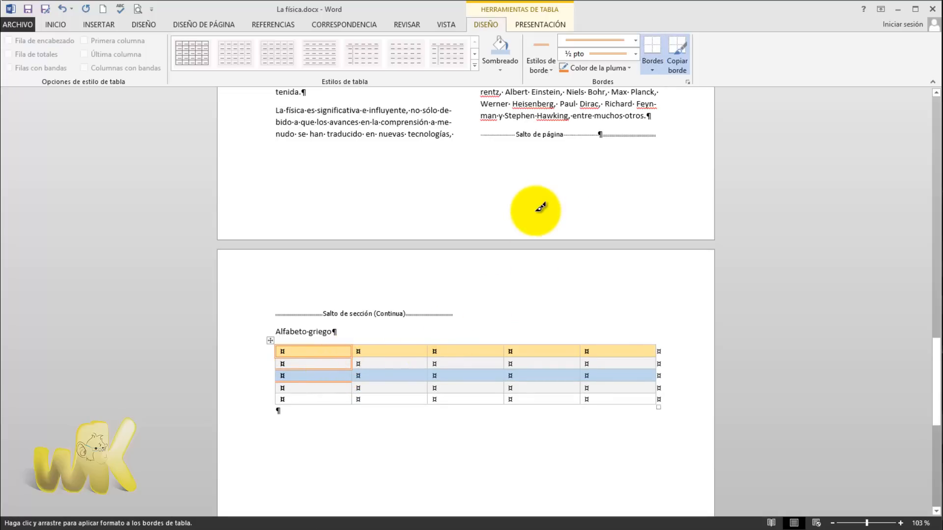
Undo all the borders painted in the table's first column
{"action": "key", "text": "ctrl+z"}
{"action": "key", "text": "ctrl+z"}
{"action": "key", "text": "ctrl+z"}
{"action": "key", "text": "ctrl+z"}
{"action": "key", "text": "ctrl+z"}
{"action": "key", "text": "ctrl+z"}
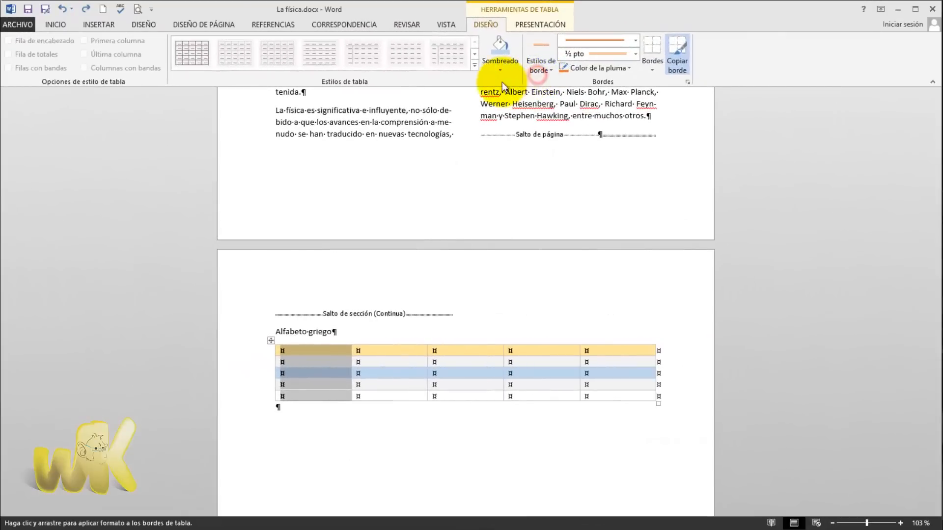
Examine the available border line styles, line weights and border placement options for the table's first column
{"action": "left_click", "coordinate": [636, 40]}
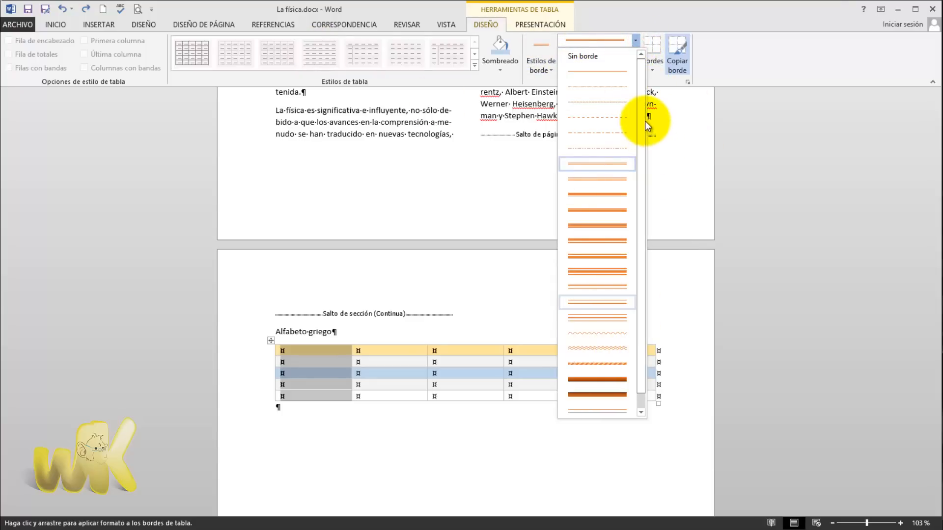
{"action": "left_click_drag", "start_coordinate": [644, 121], "coordinate": [638, 142]}
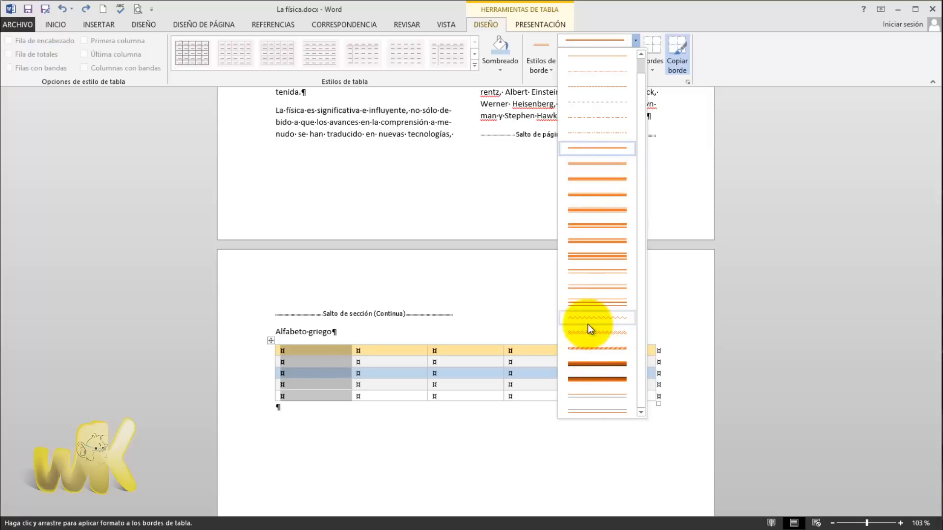
{"action": "left_click_drag", "start_coordinate": [642, 95], "coordinate": [640, 72]}
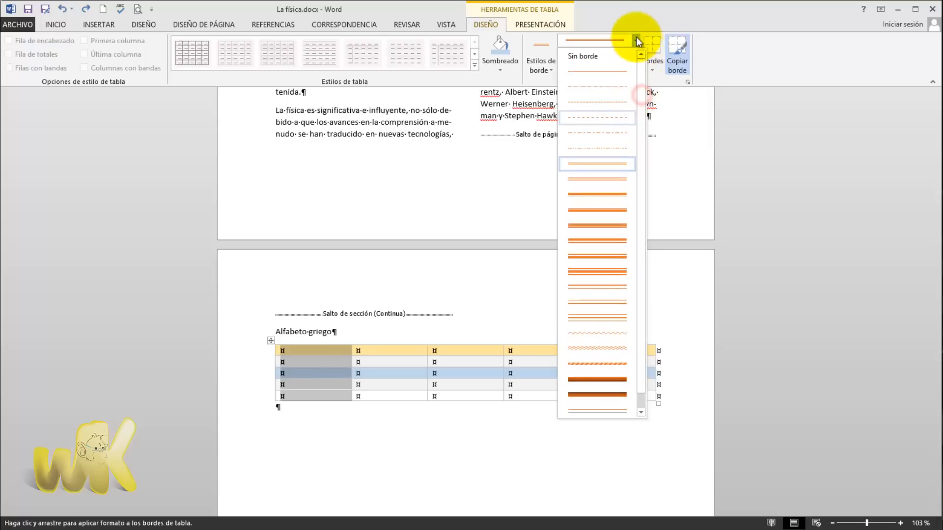
{"action": "left_click", "coordinate": [632, 16]}
{"action": "left_click", "coordinate": [635, 54]}
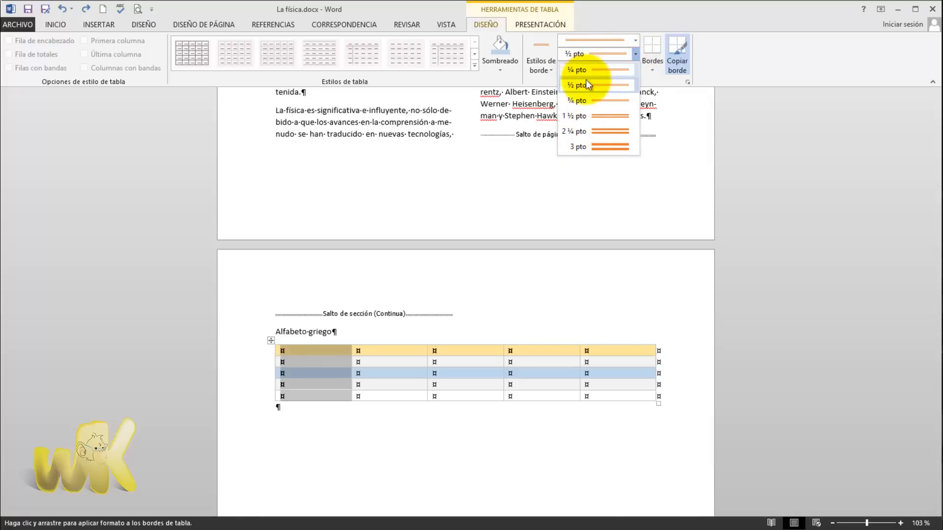
{"action": "left_click", "coordinate": [607, 17]}
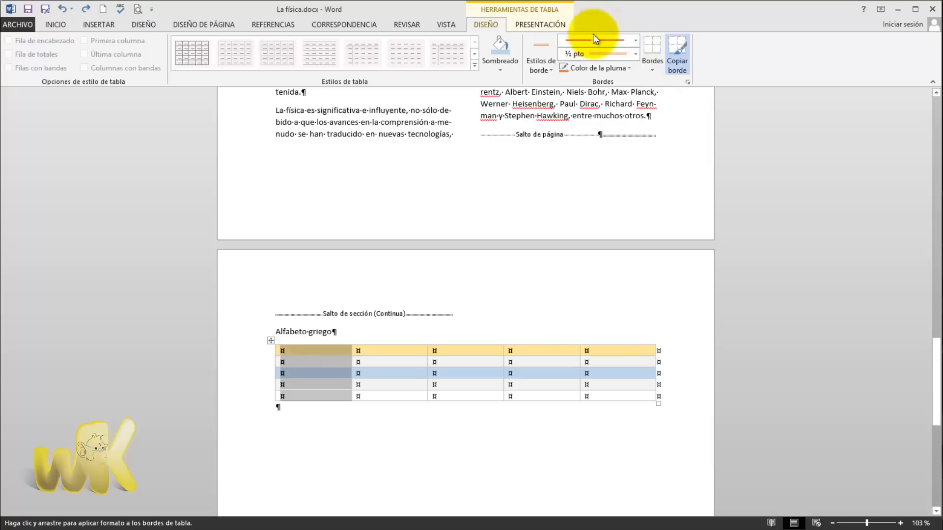
{"action": "left_click", "coordinate": [653, 72]}
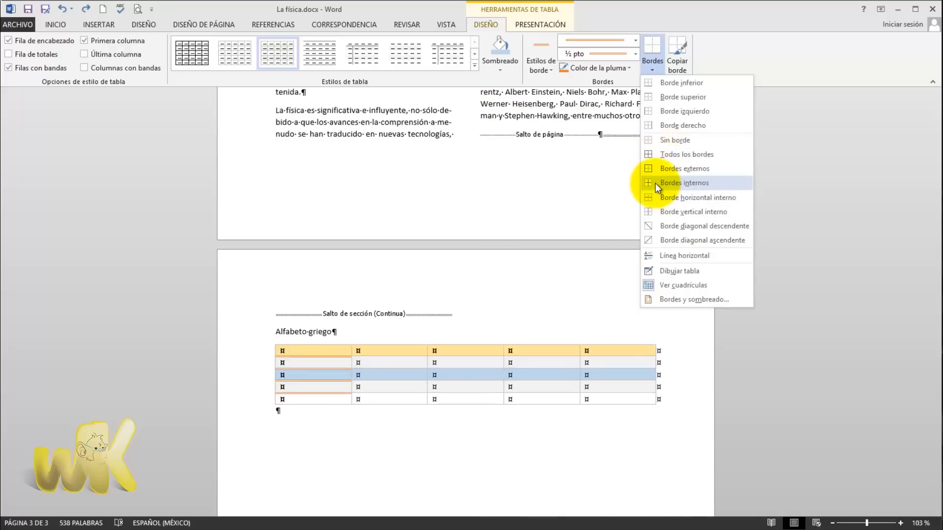
{"action": "left_click", "coordinate": [644, 19]}
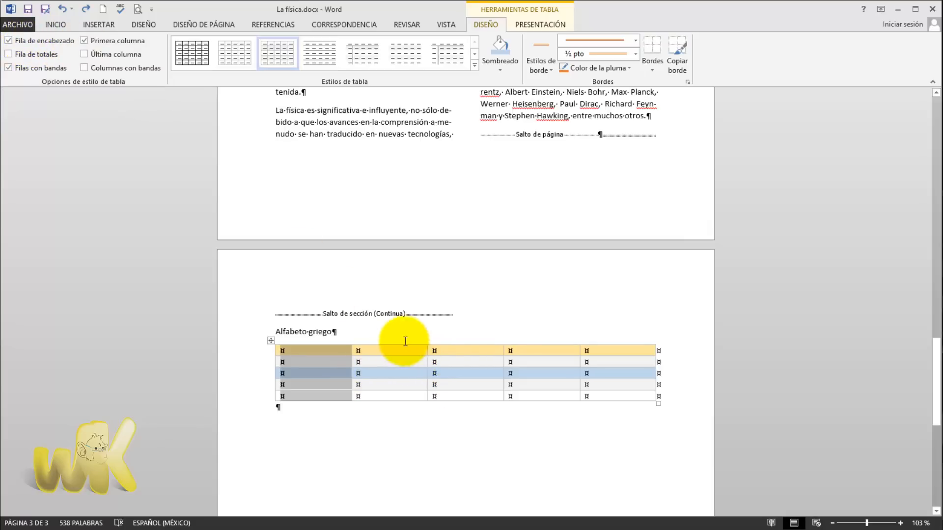
Turn the table's header row formatting (Fila de encabezado) and first column formatting (Primera columna) off and back on, one after the other
{"action": "left_click", "coordinate": [437, 379]}
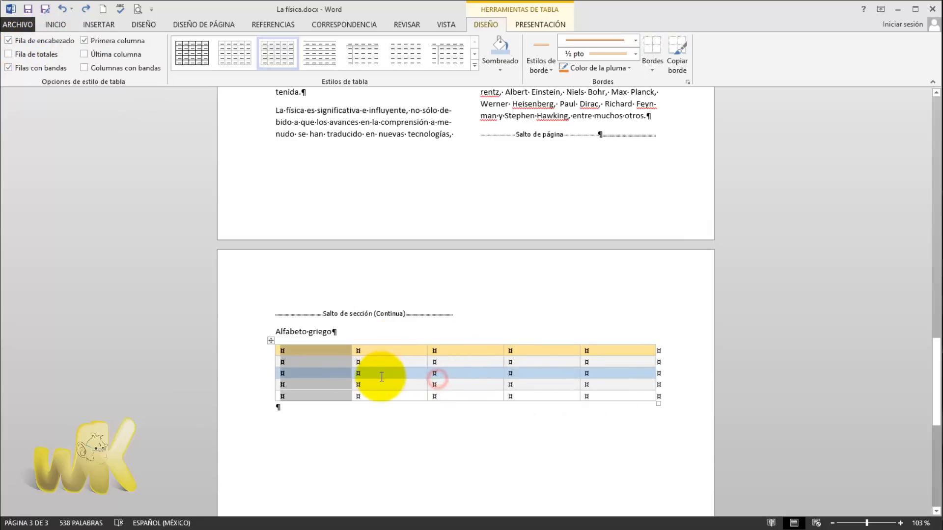
{"action": "left_click", "coordinate": [386, 371]}
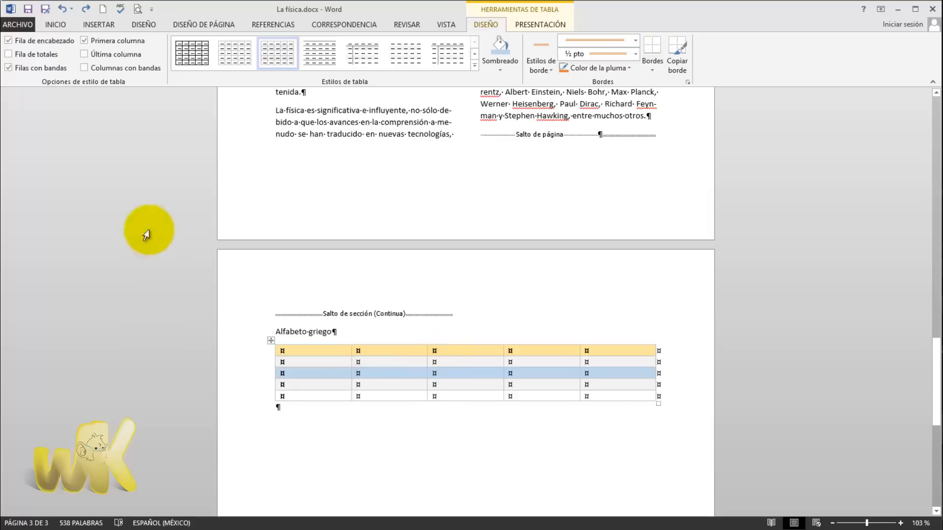
{"action": "left_click", "coordinate": [9, 41]}
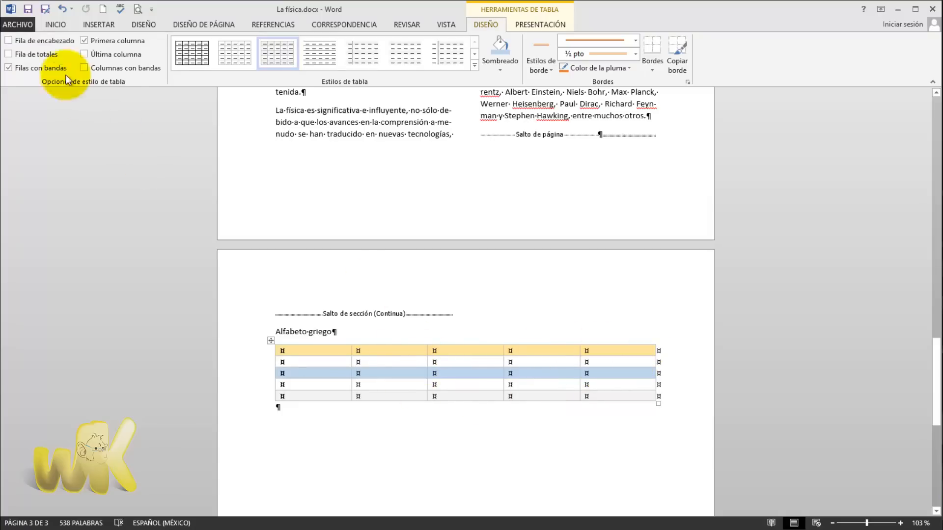
{"action": "left_click", "coordinate": [9, 41]}
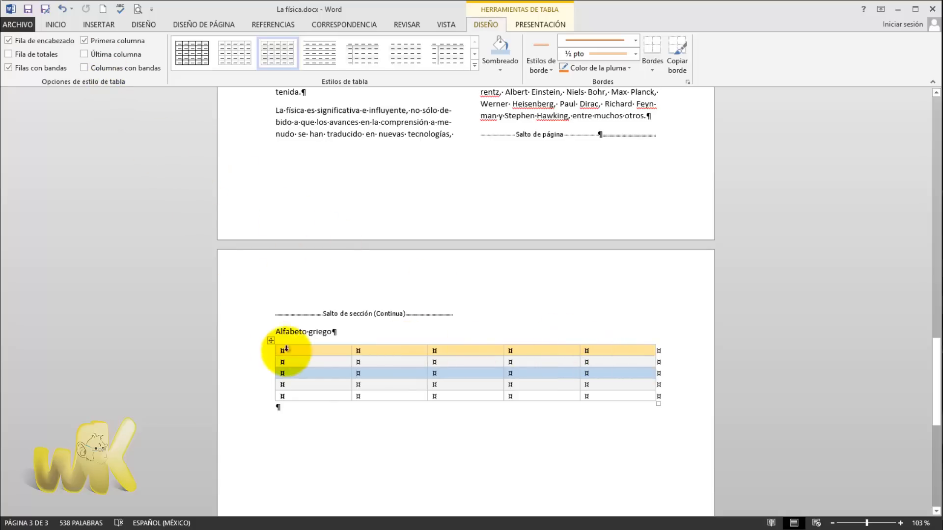
{"action": "left_click", "coordinate": [83, 40]}
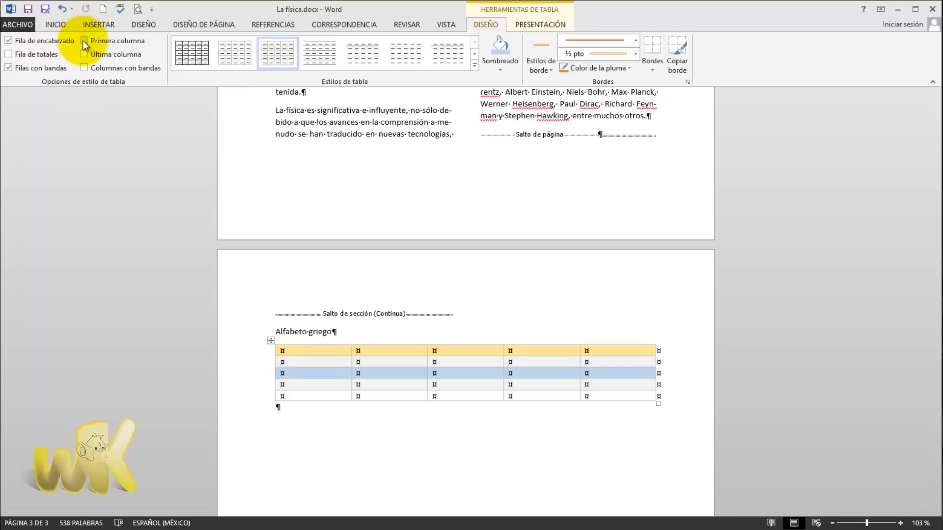
{"action": "left_click", "coordinate": [83, 40]}
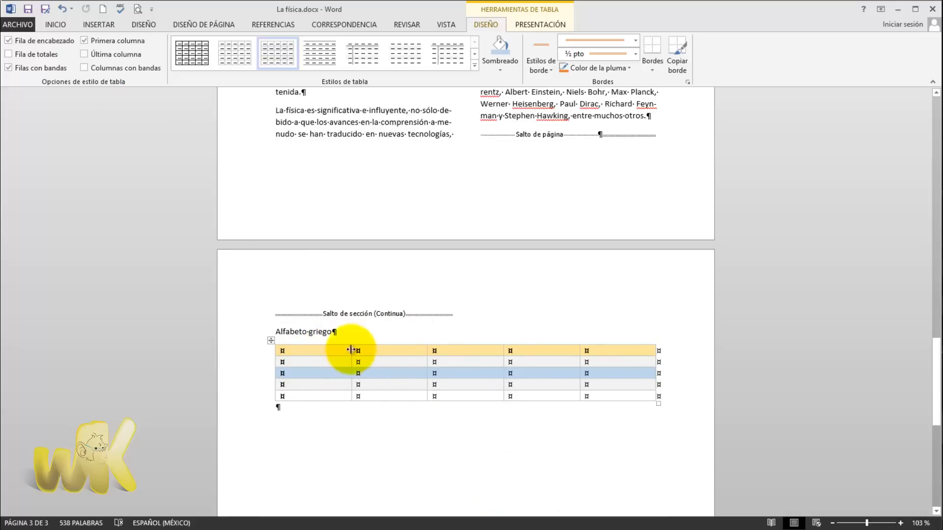
Turn the table's last column (Última columna) and banded columns (Columnas con bandas) formatting on and back off, one after the other
{"action": "left_click_drag", "start_coordinate": [347, 351], "coordinate": [594, 352]}
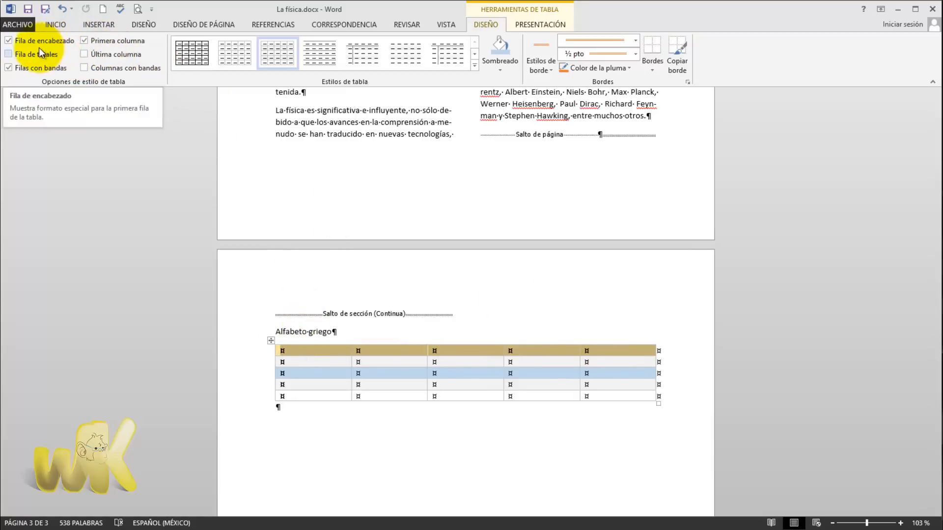
{"action": "left_click", "coordinate": [86, 55]}
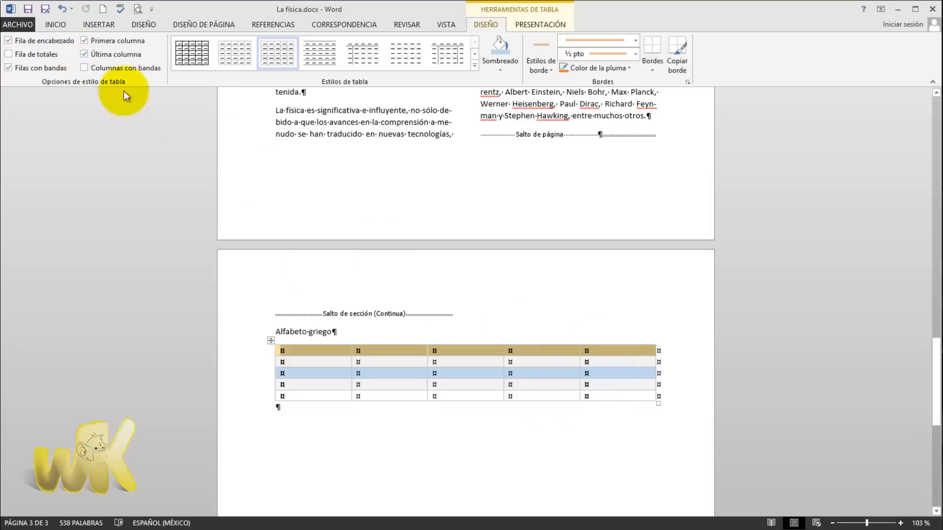
{"action": "left_click", "coordinate": [85, 53]}
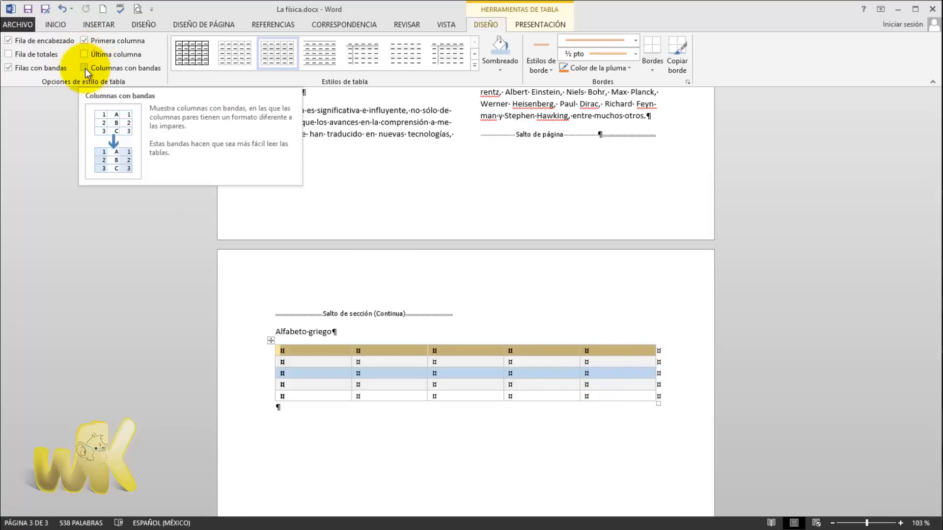
{"action": "left_click", "coordinate": [85, 69]}
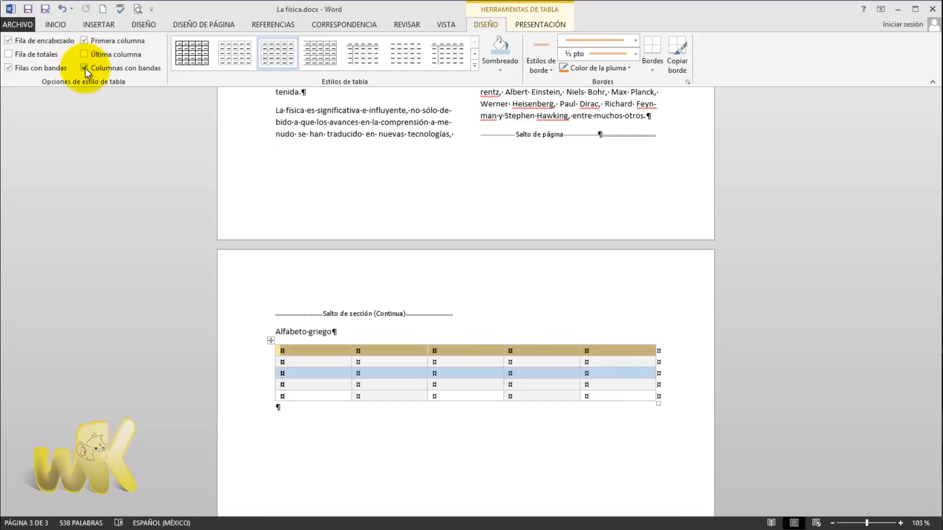
{"action": "left_click", "coordinate": [85, 69]}
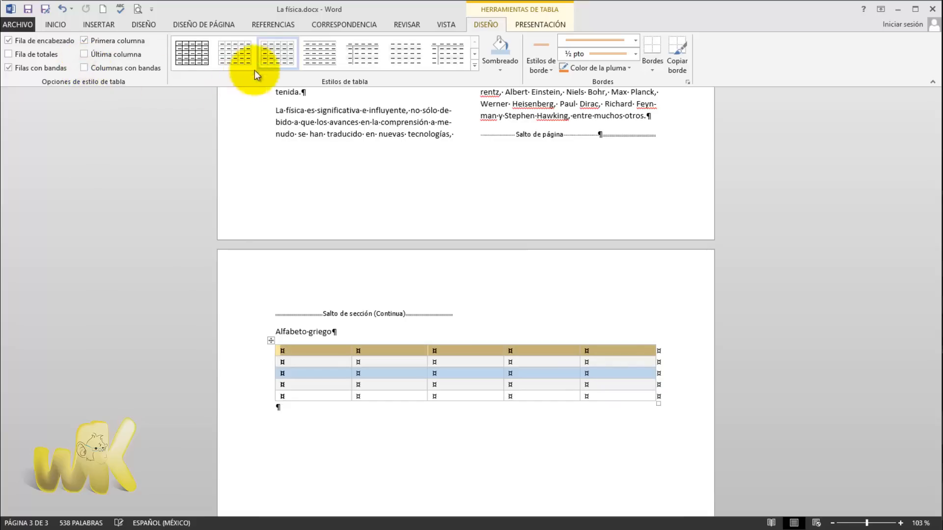
Apply the dark blue grid style with filled header row and first column to the table, and try banded columns on it
{"action": "left_click", "coordinate": [475, 65]}
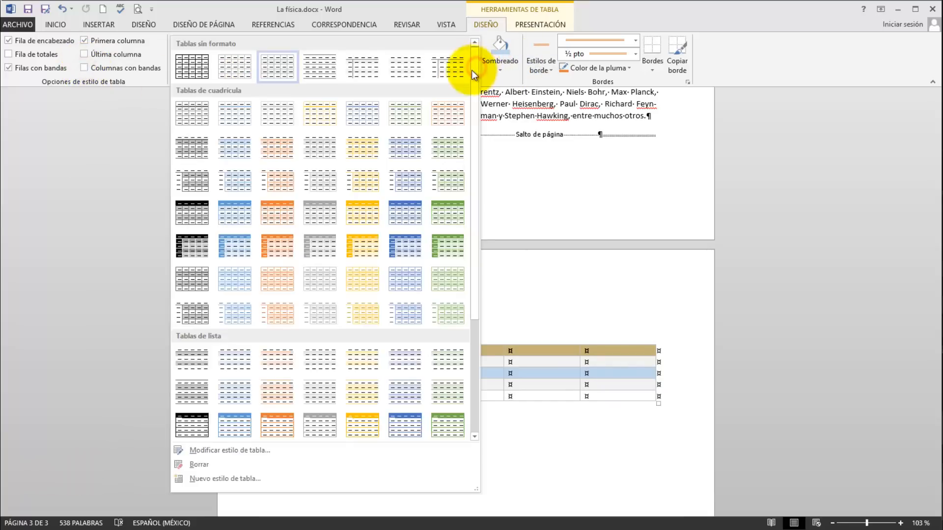
{"action": "left_click", "coordinate": [399, 222]}
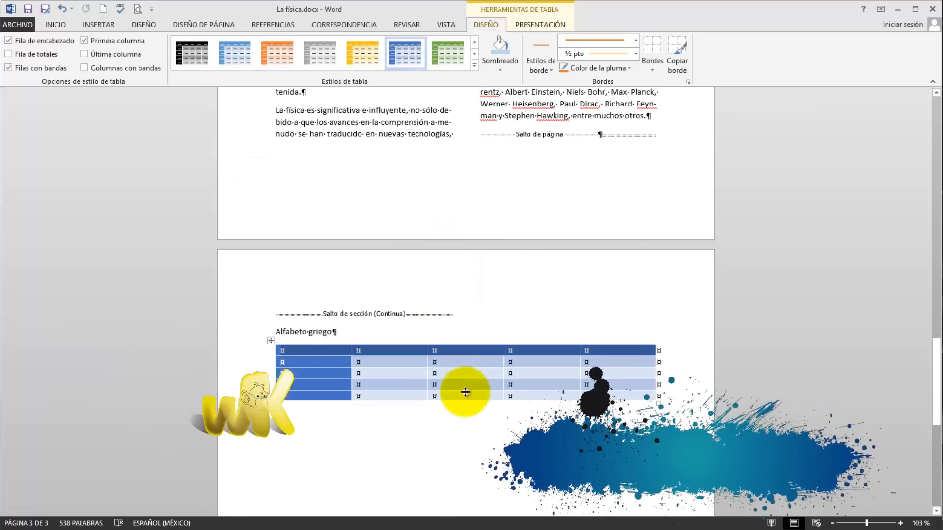
{"action": "left_click", "coordinate": [85, 70]}
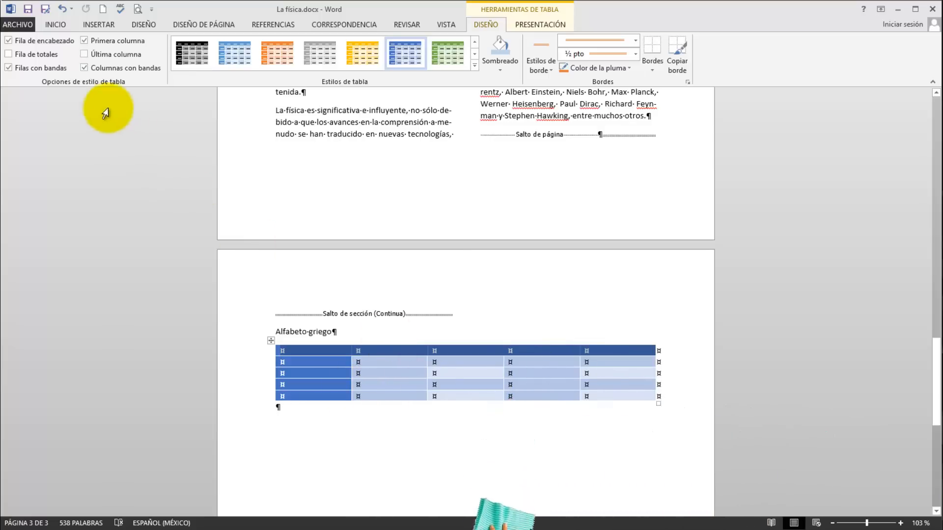
{"action": "left_click", "coordinate": [85, 68]}
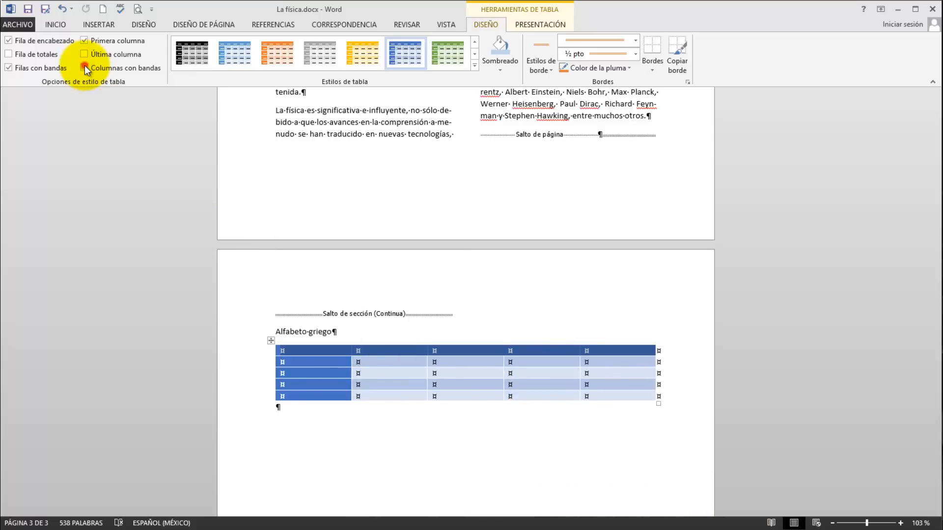
Turn banded columns (Columnas con bandas) on and back off, and apply the plain Tabla normal 1 style to the table
{"action": "left_click", "coordinate": [84, 66]}
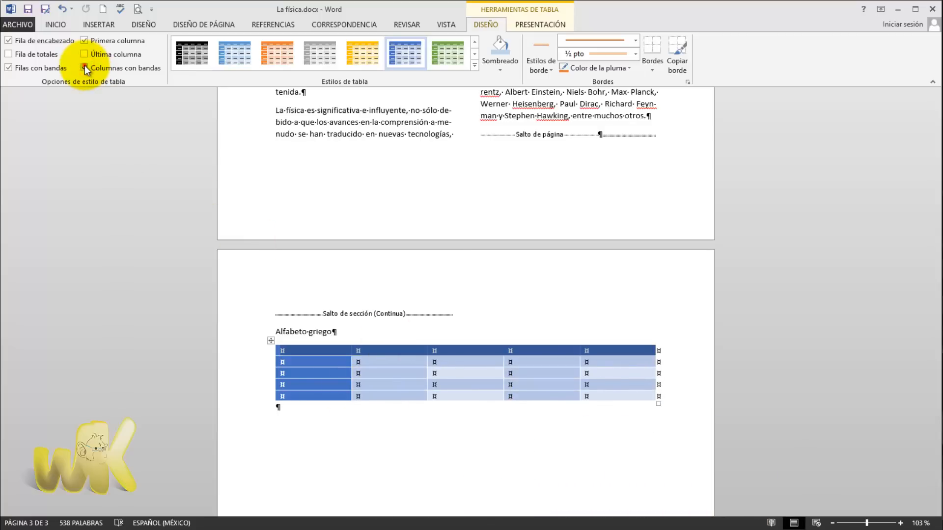
{"action": "left_click", "coordinate": [85, 67]}
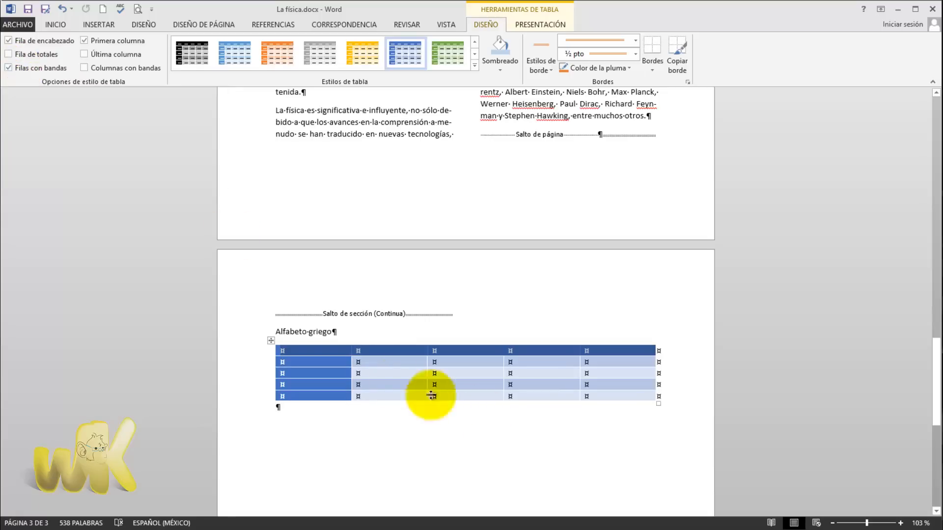
{"action": "left_click", "coordinate": [475, 68]}
{"action": "left_click", "coordinate": [287, 72]}
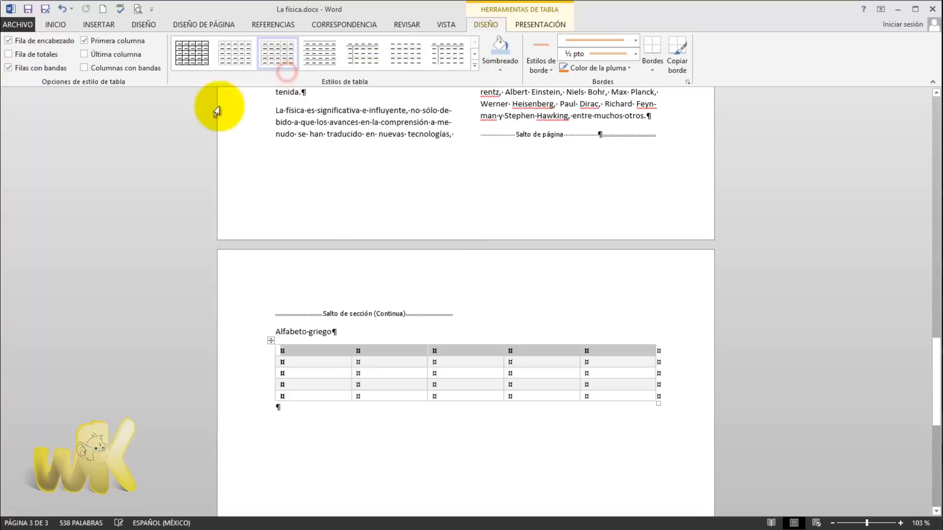
Turn the table's banded rows (Filas con bandas) off and back on, and its total row (Fila de totales) on and back off
{"action": "left_click", "coordinate": [10, 69]}
{"action": "left_click", "coordinate": [11, 69]}
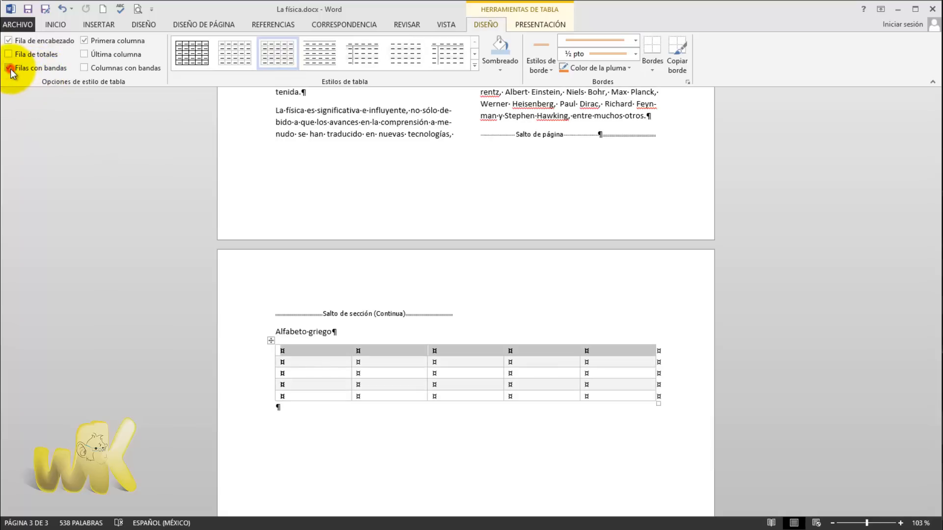
{"action": "left_click", "coordinate": [11, 69]}
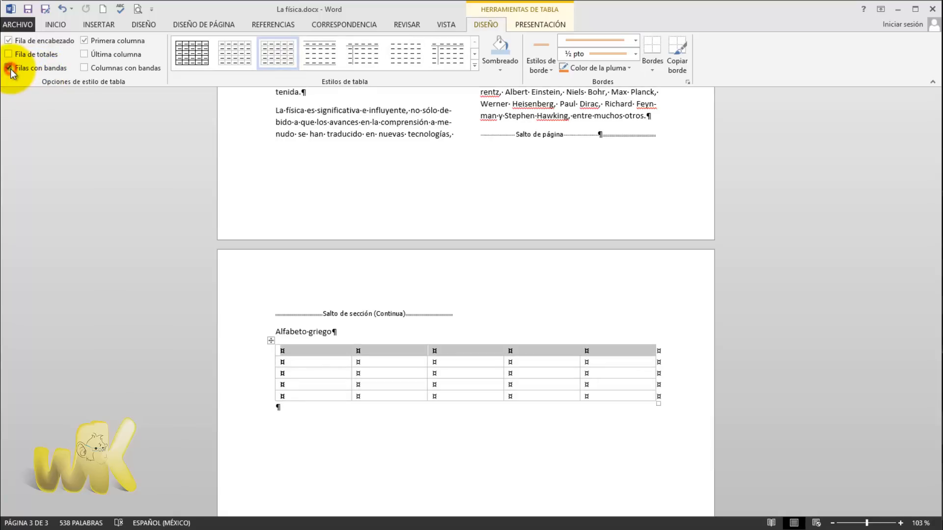
{"action": "left_click", "coordinate": [11, 69]}
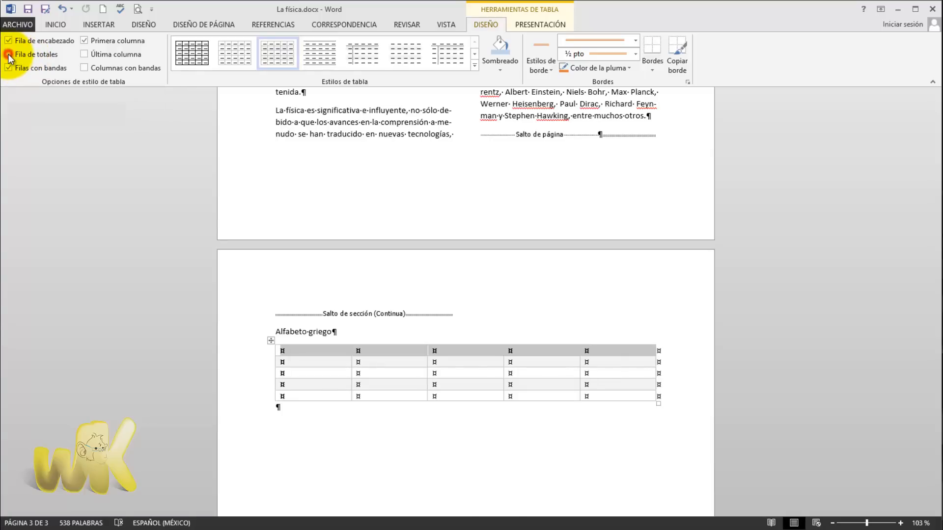
{"action": "left_click", "coordinate": [9, 55]}
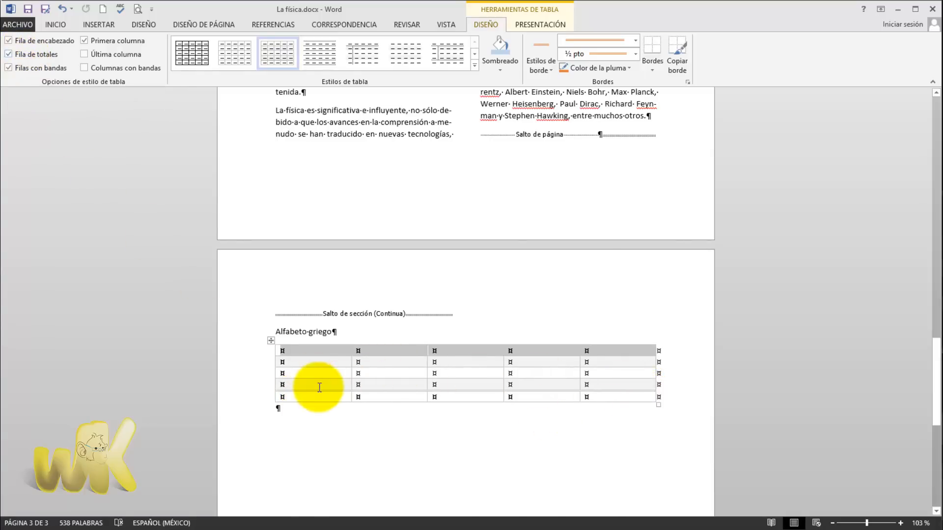
{"action": "left_click", "coordinate": [9, 55]}
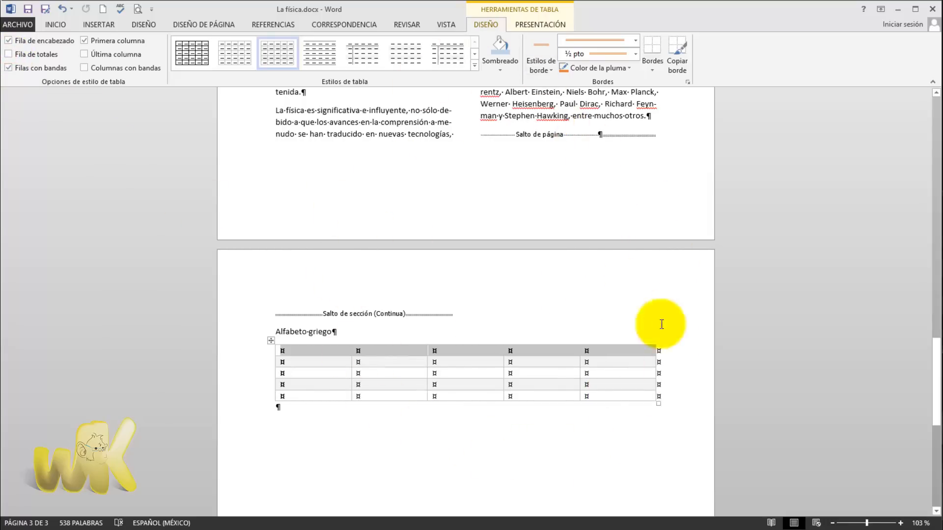
Examine the options for modifying the table's current style, Tabla normal 1, and close them without making changes
{"action": "left_click", "coordinate": [475, 65]}
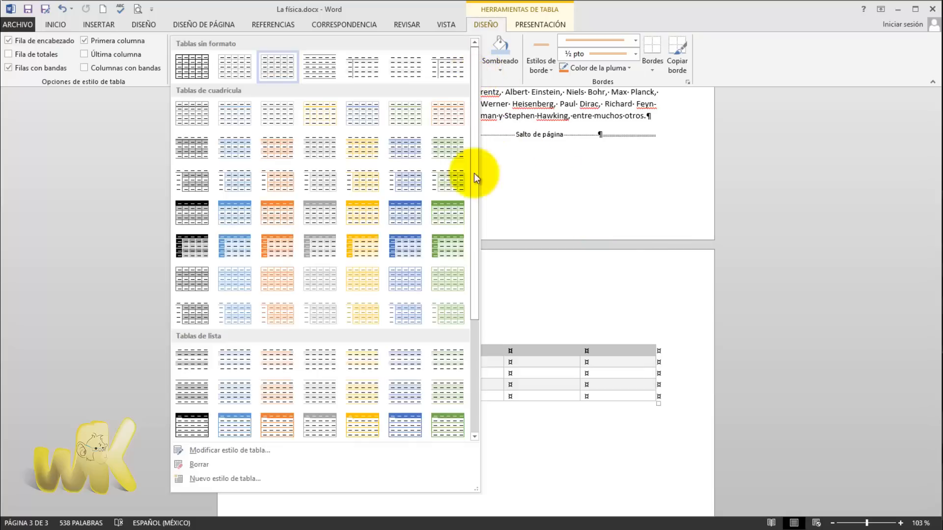
{"action": "left_click", "coordinate": [231, 454]}
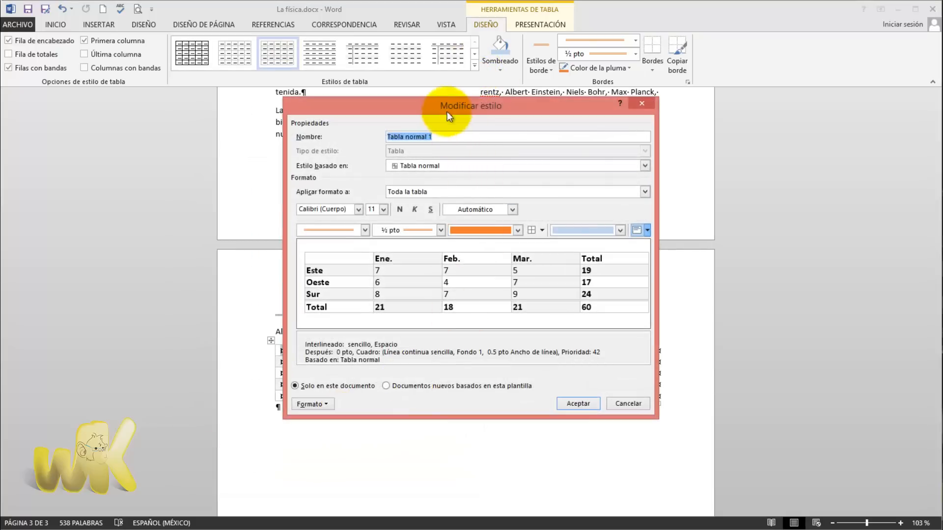
{"action": "left_click_drag", "start_coordinate": [566, 118], "coordinate": [664, 101]}
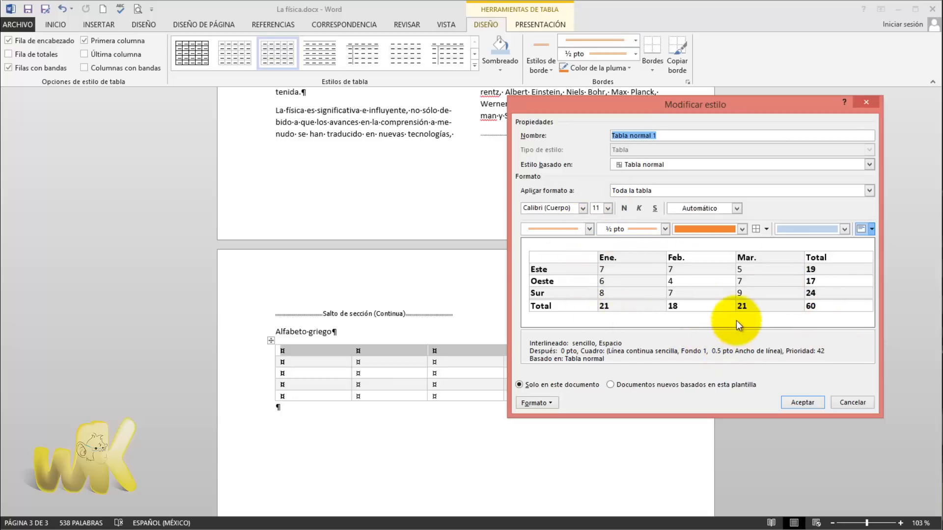
{"action": "left_click", "coordinate": [851, 399]}
Examine the options for creating a new table style from formatting, and close them without creating a style
{"action": "left_click", "coordinate": [475, 66]}
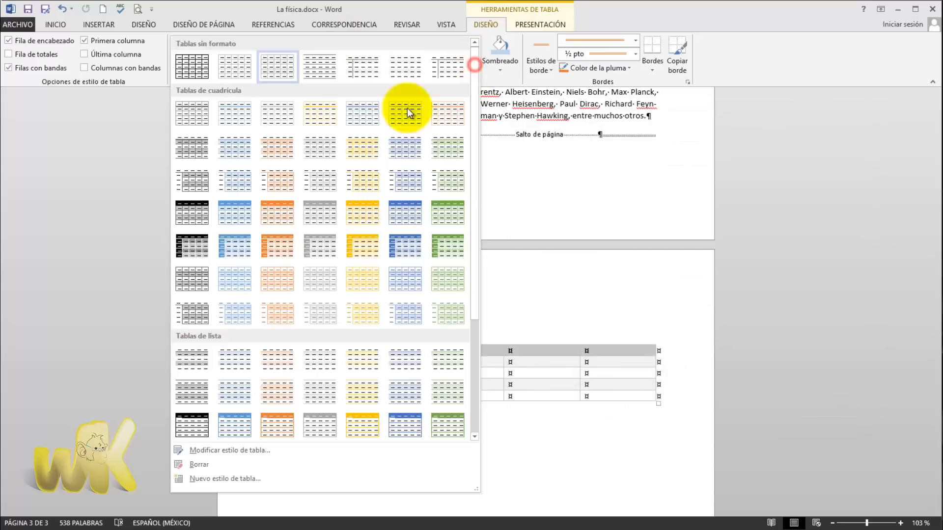
{"action": "left_click", "coordinate": [220, 480]}
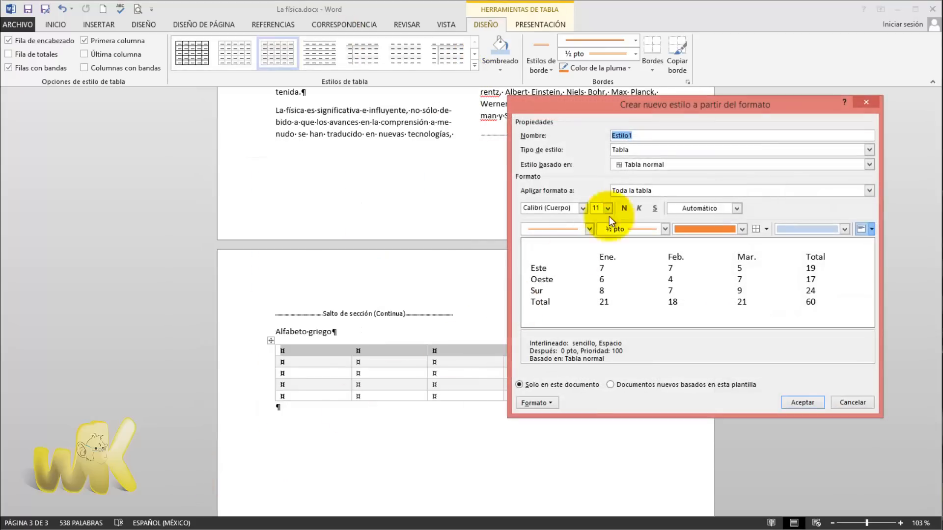
{"action": "left_click_drag", "start_coordinate": [641, 102], "coordinate": [673, 100]}
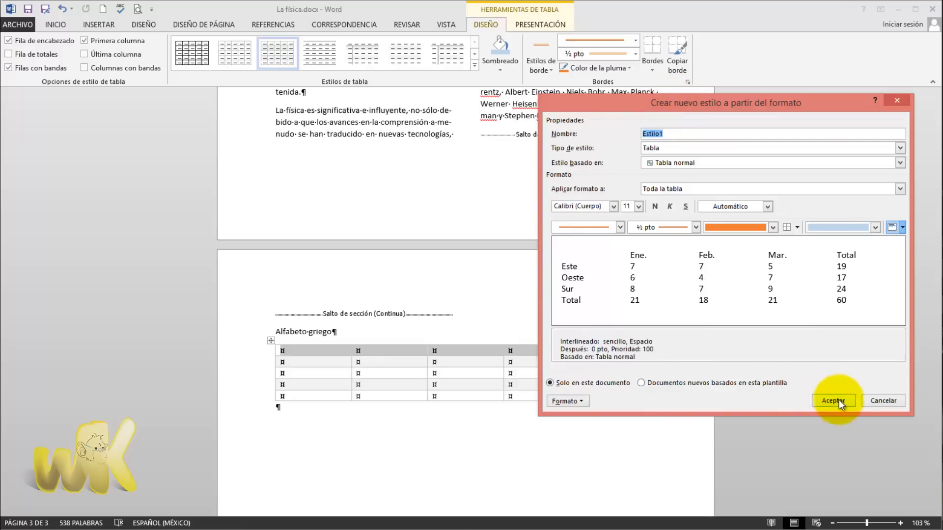
{"action": "left_click", "coordinate": [871, 400]}
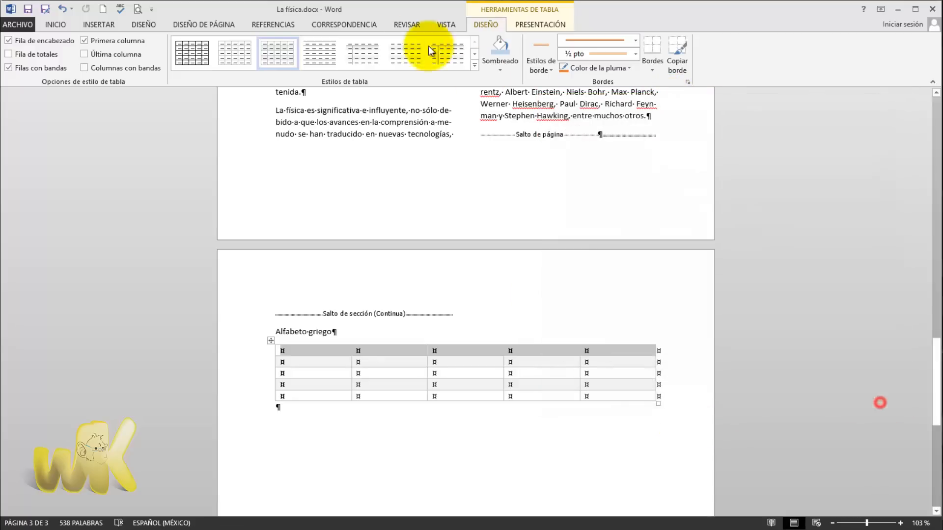
Review the options for modifying the current table style again without changes, and look over the table's layout tools
{"action": "left_click", "coordinate": [474, 64]}
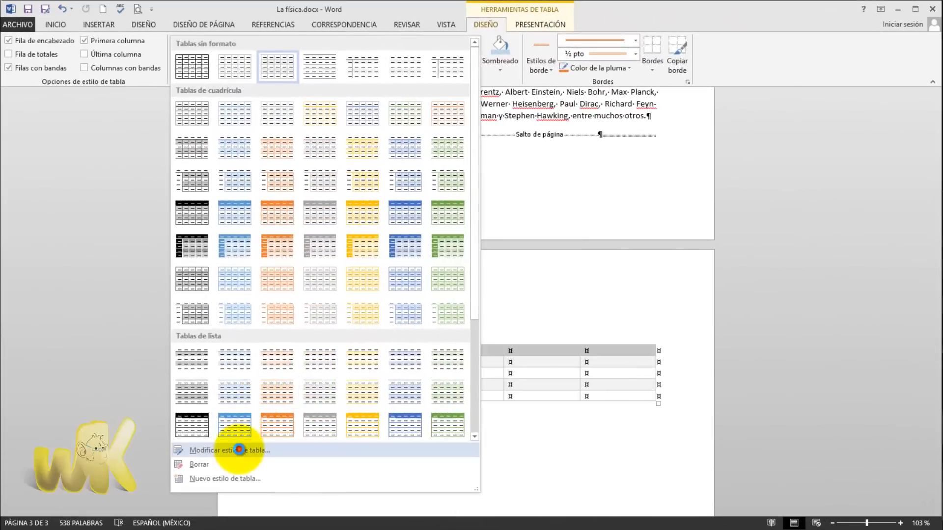
{"action": "left_click", "coordinate": [242, 448]}
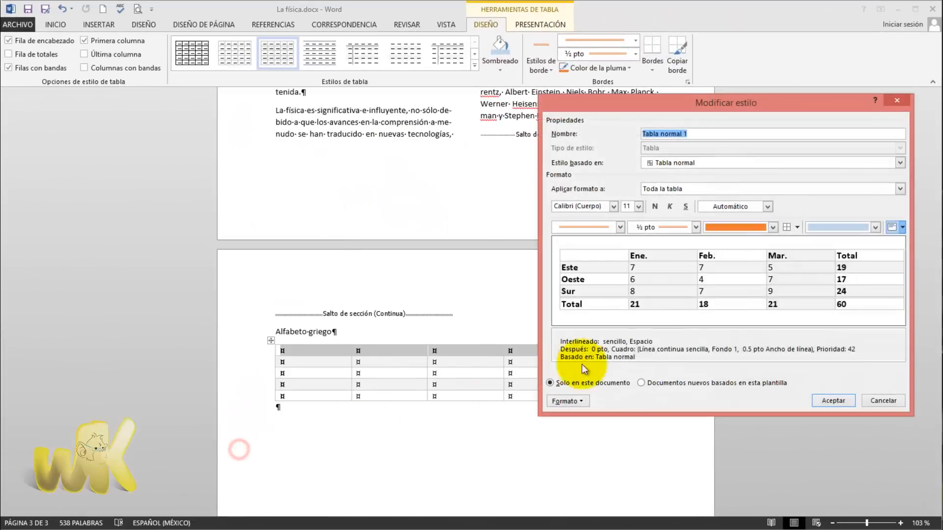
{"action": "left_click", "coordinate": [884, 400]}
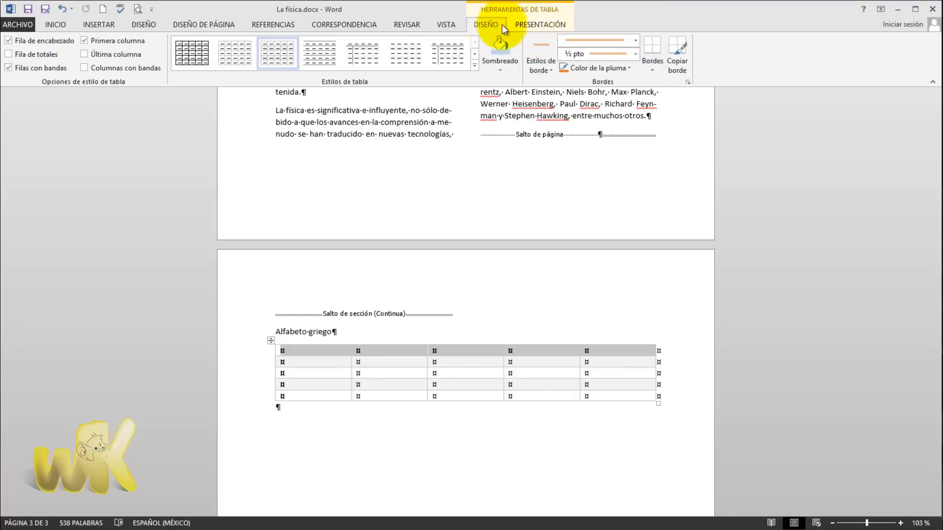
{"action": "left_click", "coordinate": [529, 23]}
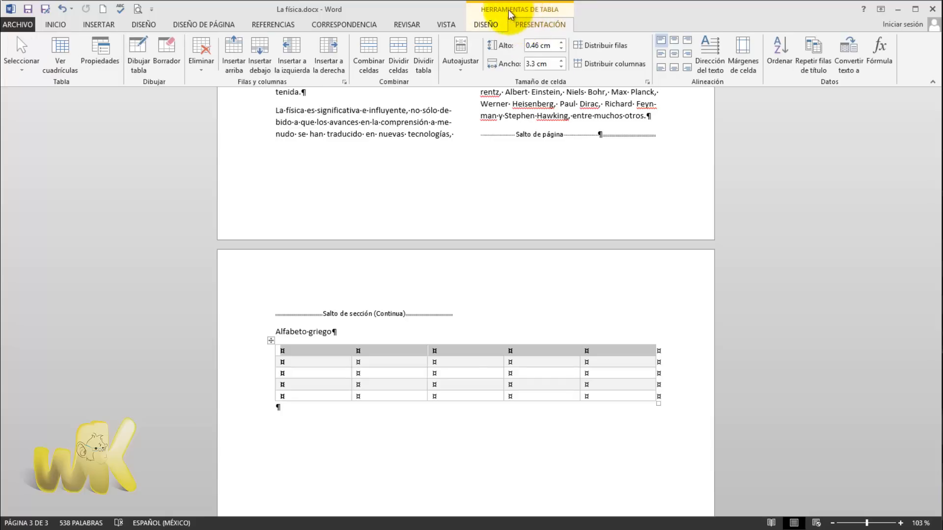
{"action": "left_click", "coordinate": [484, 23]}
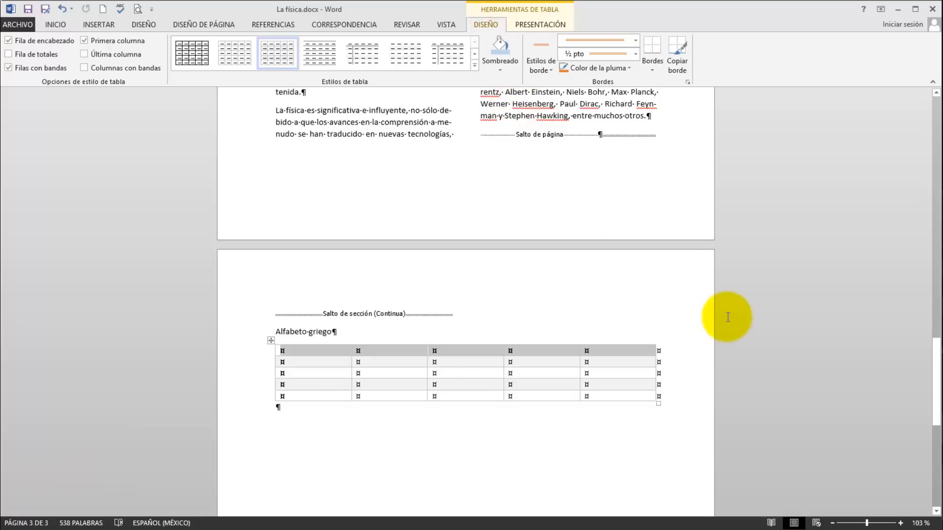